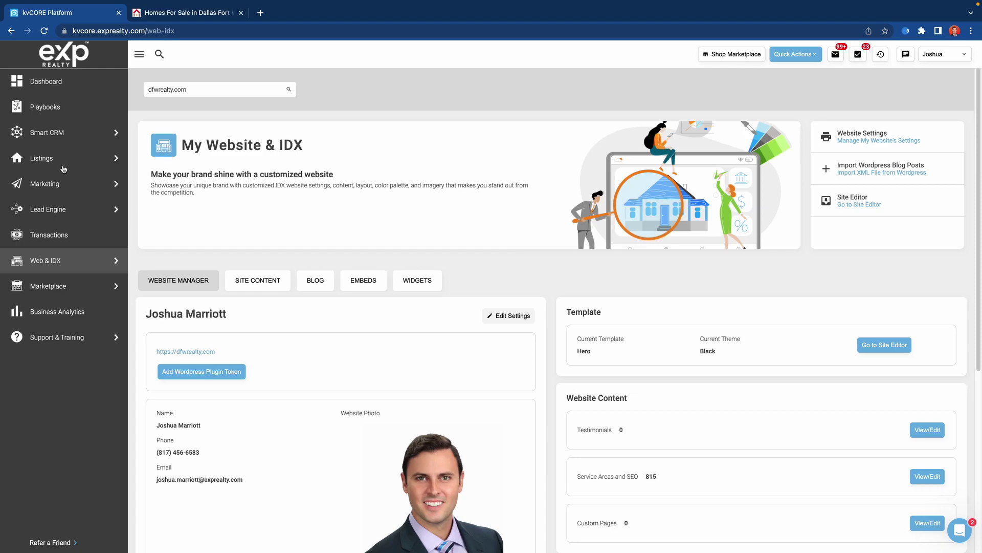
Open the dfwrealty.com website settings on General, showing the Hero template and Black theme
{"action": "mouse_move", "coordinate": [63, 261]}
{"action": "scroll", "coordinate": [504, 413], "scroll_direction": "down", "scroll_amount": 3}
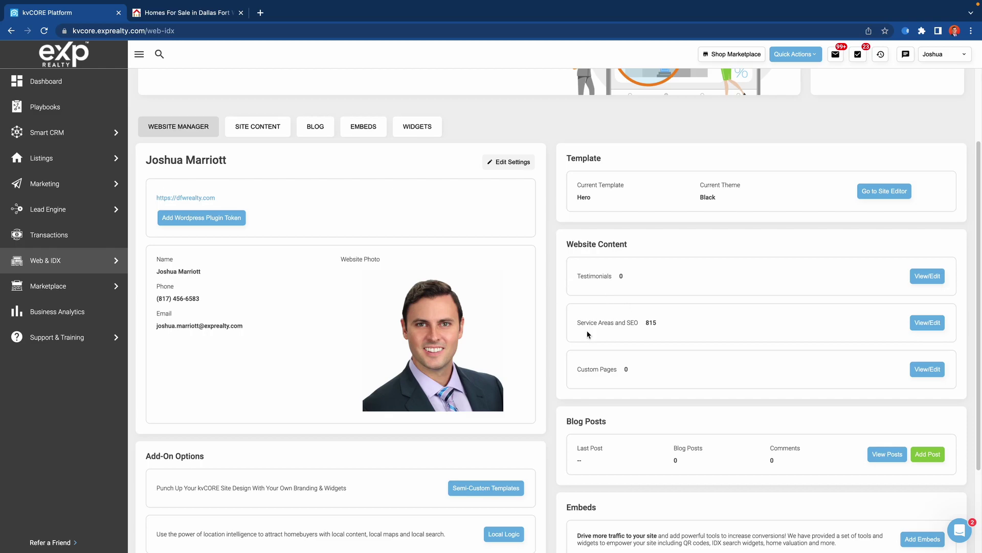
{"action": "scroll", "coordinate": [587, 334], "scroll_direction": "up", "scroll_amount": 3}
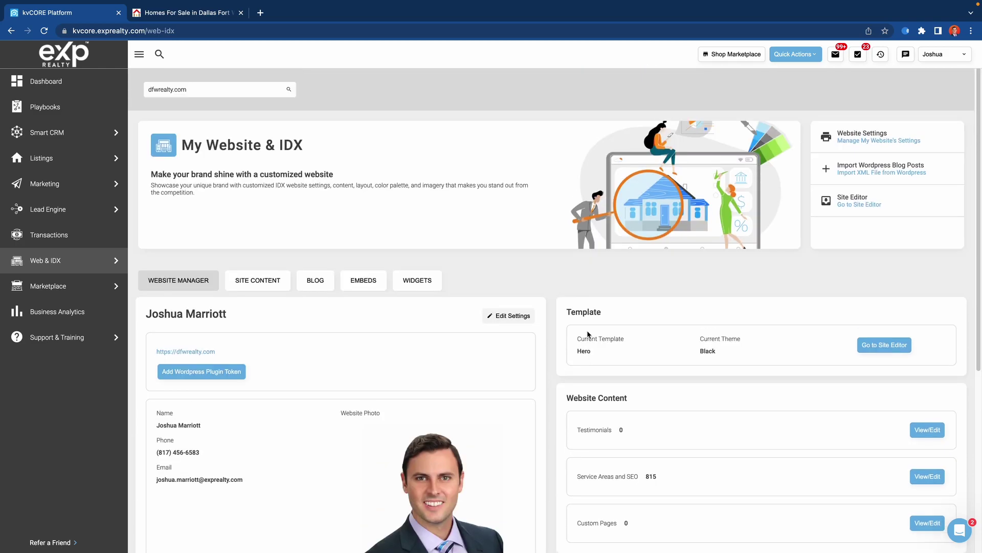
{"action": "left_click", "coordinate": [856, 143]}
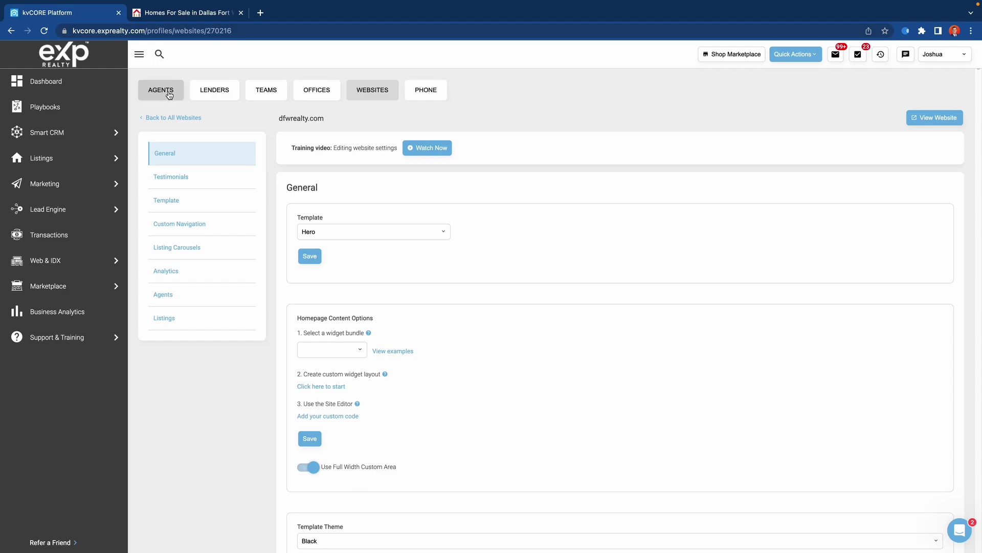
Open the agent's profile editor and compare it with the live dfwrealty.com site
{"action": "left_click", "coordinate": [169, 96]}
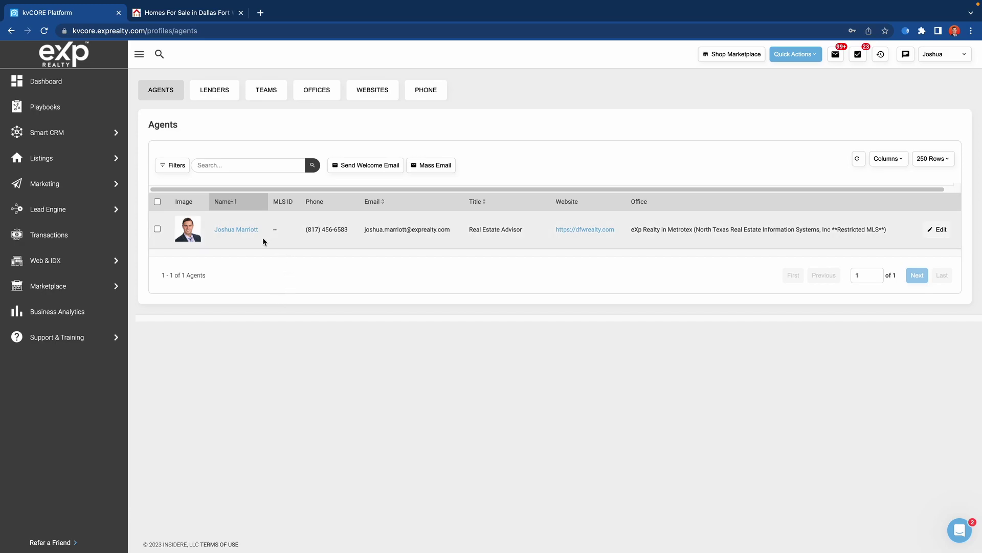
{"action": "left_click", "coordinate": [940, 231]}
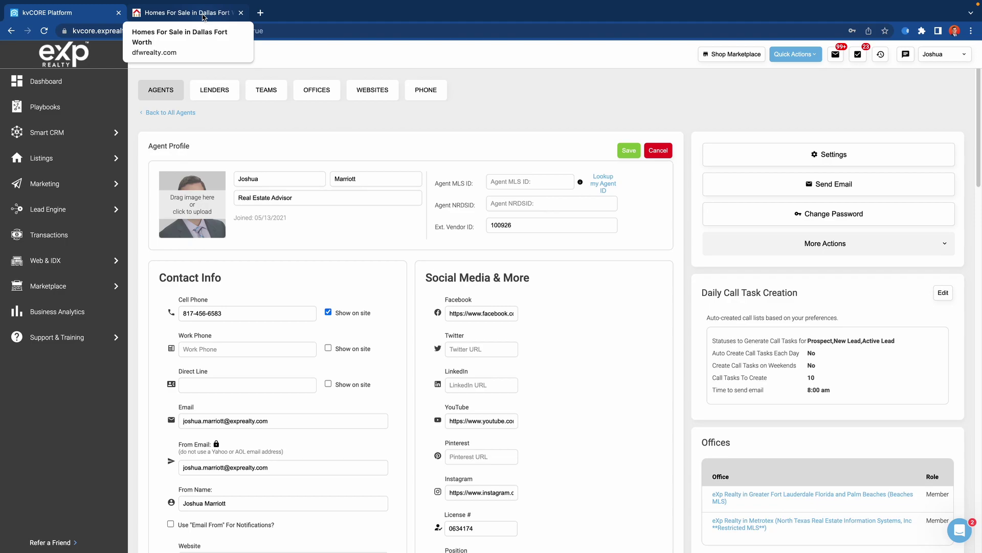
{"action": "left_click", "coordinate": [203, 17]}
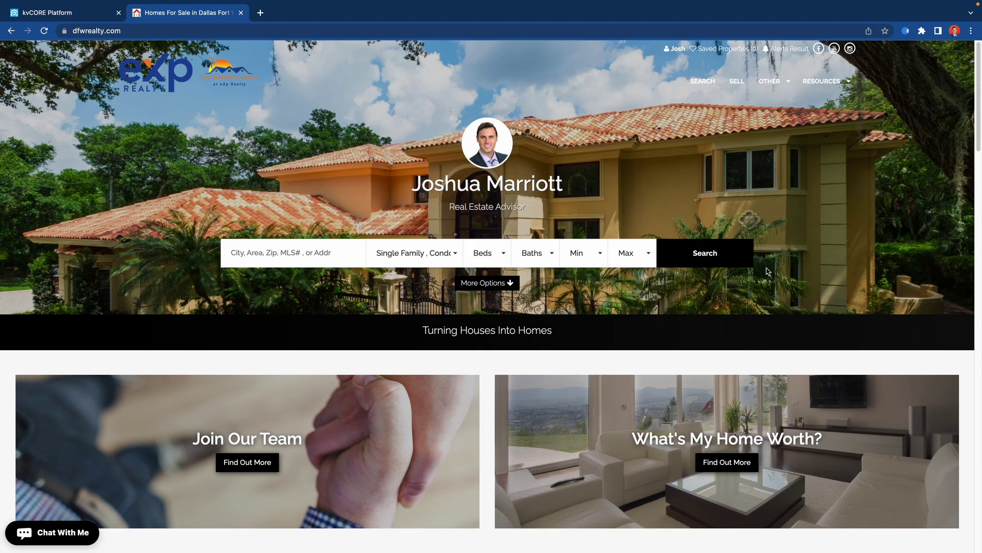
{"action": "scroll", "coordinate": [484, 294], "scroll_direction": "down", "scroll_amount": 12}
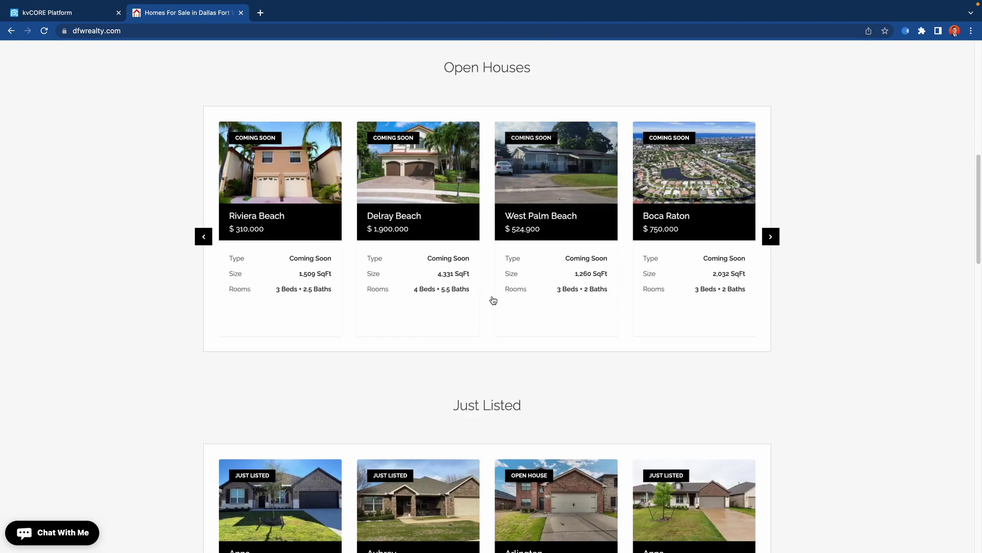
{"action": "scroll", "coordinate": [481, 305], "scroll_direction": "up", "scroll_amount": 15}
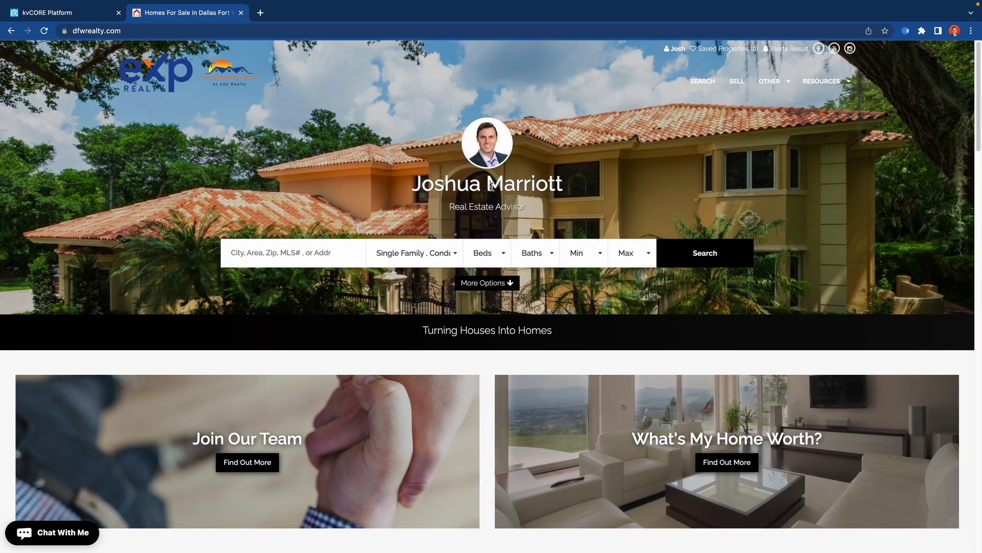
{"action": "left_click", "coordinate": [97, 14]}
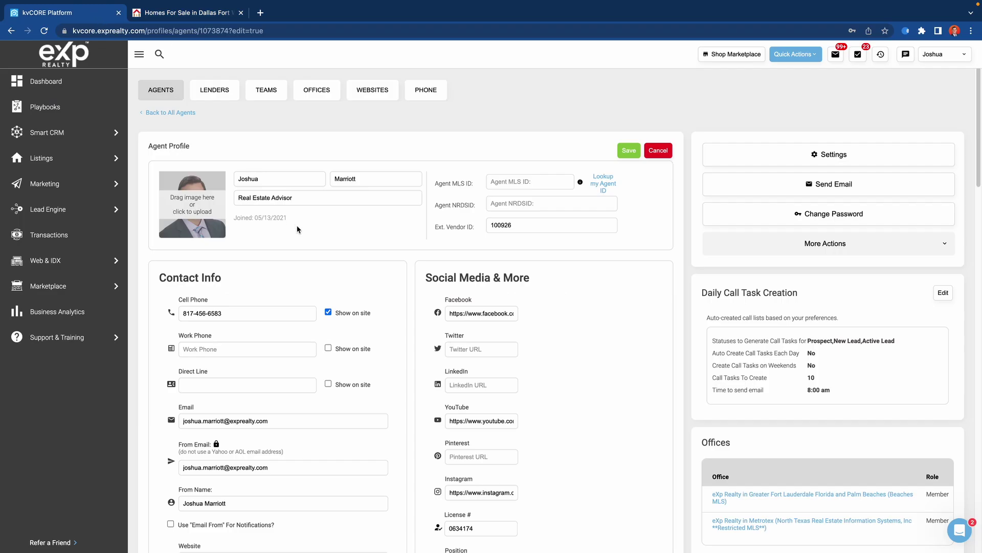
Check the agent's first name and Real Estate Advisor title against the live site
{"action": "left_click", "coordinate": [277, 180]}
{"action": "left_click", "coordinate": [383, 182]}
{"action": "left_click", "coordinate": [294, 183]}
{"action": "left_click", "coordinate": [310, 201]}
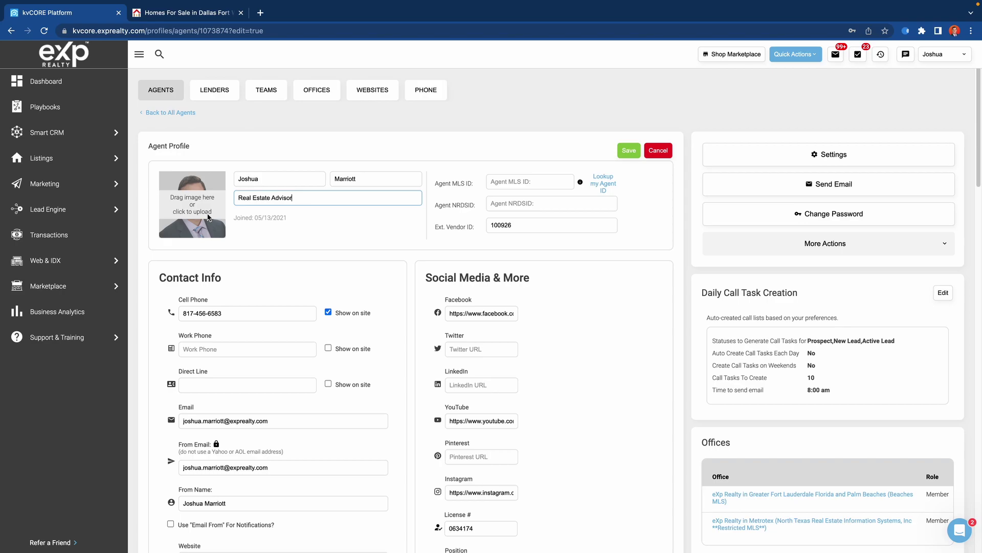
{"action": "scroll", "coordinate": [392, 263], "scroll_direction": "down", "scroll_amount": 3}
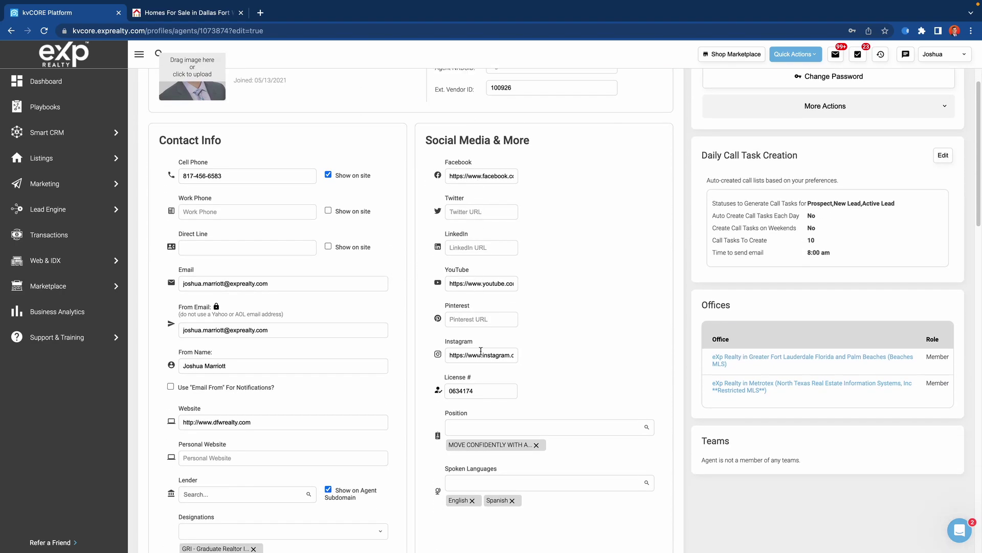
{"action": "left_click", "coordinate": [193, 15]}
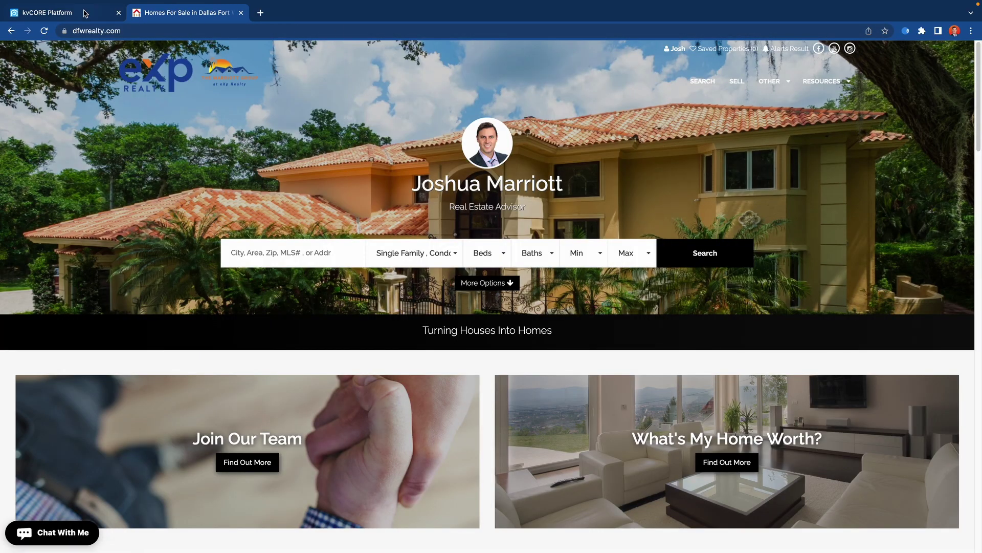
{"action": "key", "text": "ctrl+shift+Tab"}
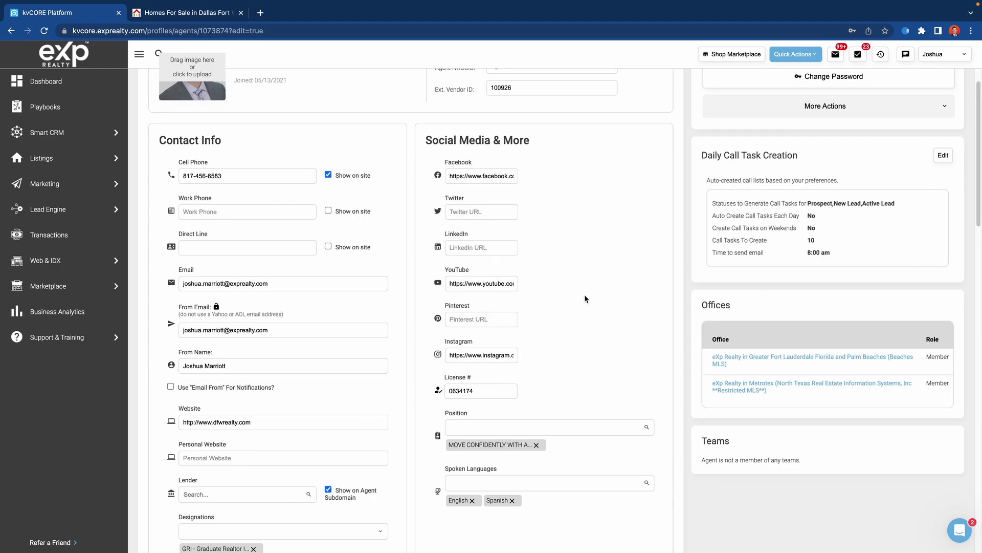
Compare the About Me and Signature text with the live About section, then save the profile
{"action": "scroll", "coordinate": [583, 297], "scroll_direction": "down", "scroll_amount": 7}
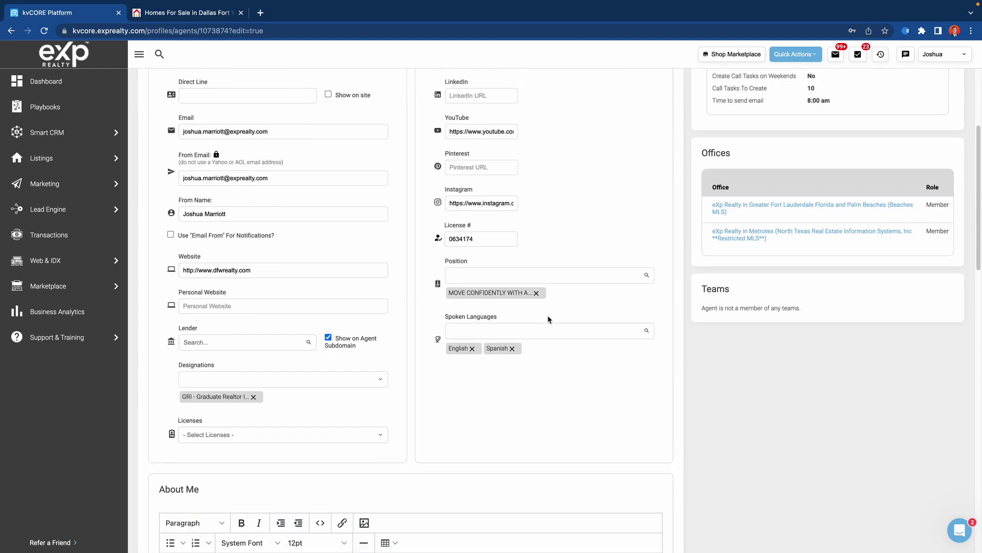
{"action": "scroll", "coordinate": [470, 308], "scroll_direction": "down", "scroll_amount": 2}
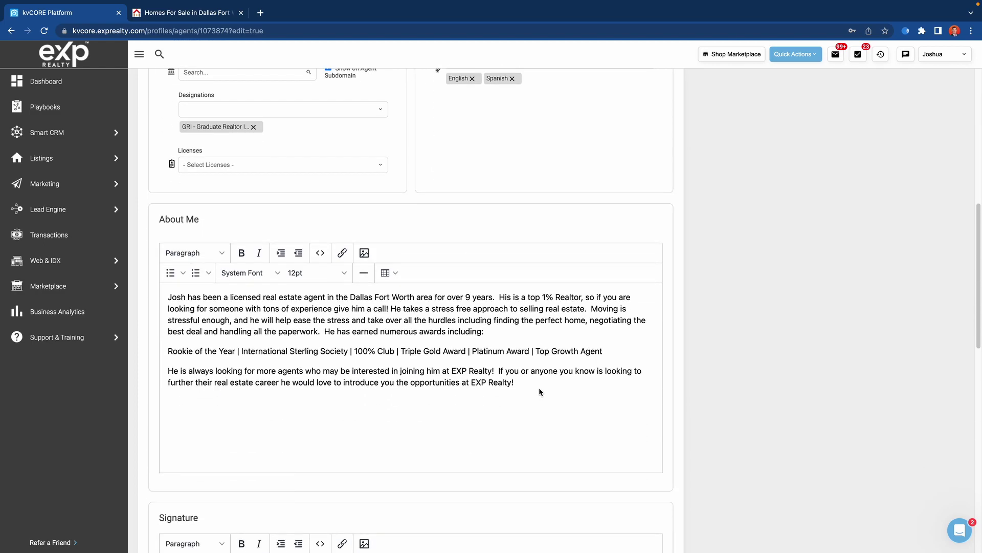
{"action": "left_click", "coordinate": [195, 12]}
{"action": "scroll", "coordinate": [518, 253], "scroll_direction": "down", "scroll_amount": 20}
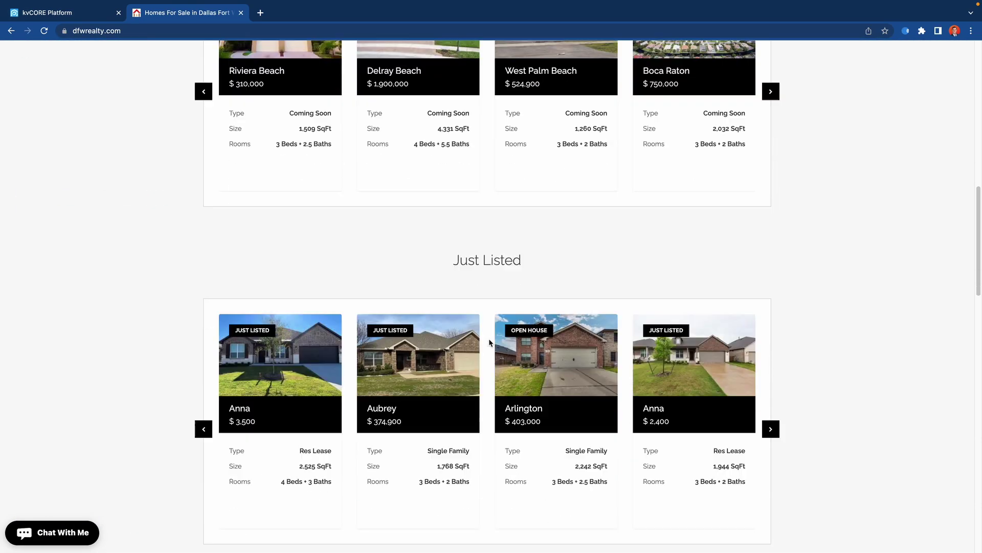
{"action": "scroll", "coordinate": [485, 347], "scroll_direction": "down", "scroll_amount": 6}
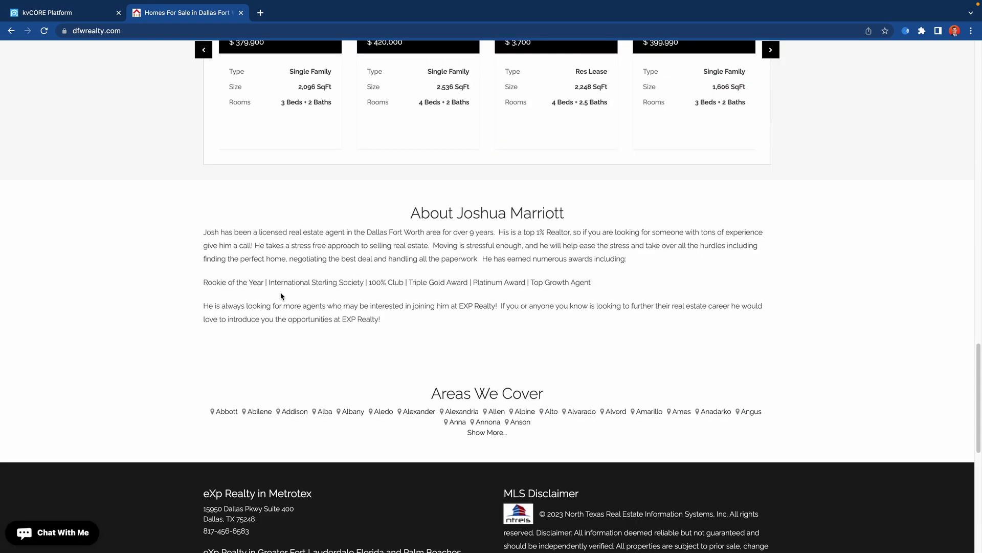
{"action": "left_click", "coordinate": [72, 13]}
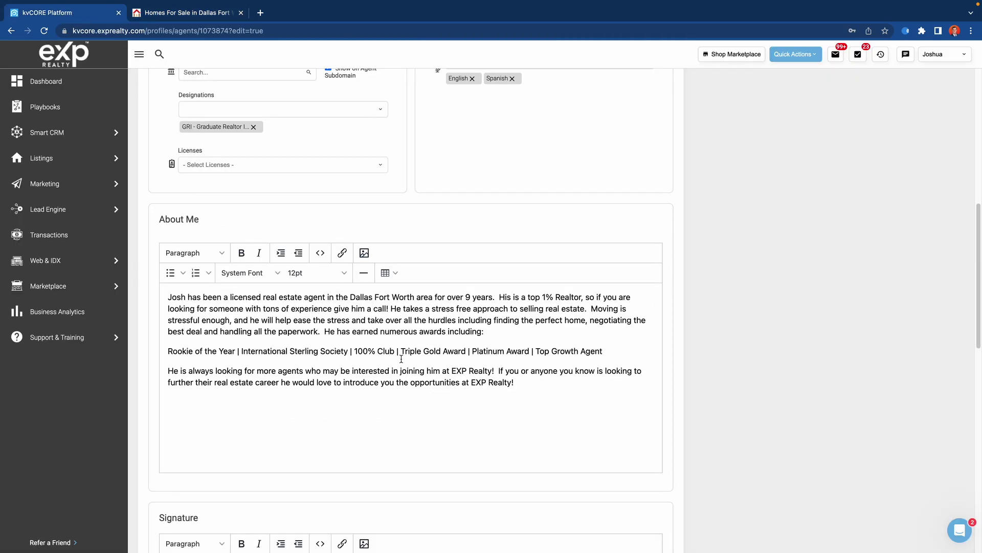
{"action": "scroll", "coordinate": [444, 340], "scroll_direction": "down", "scroll_amount": 6}
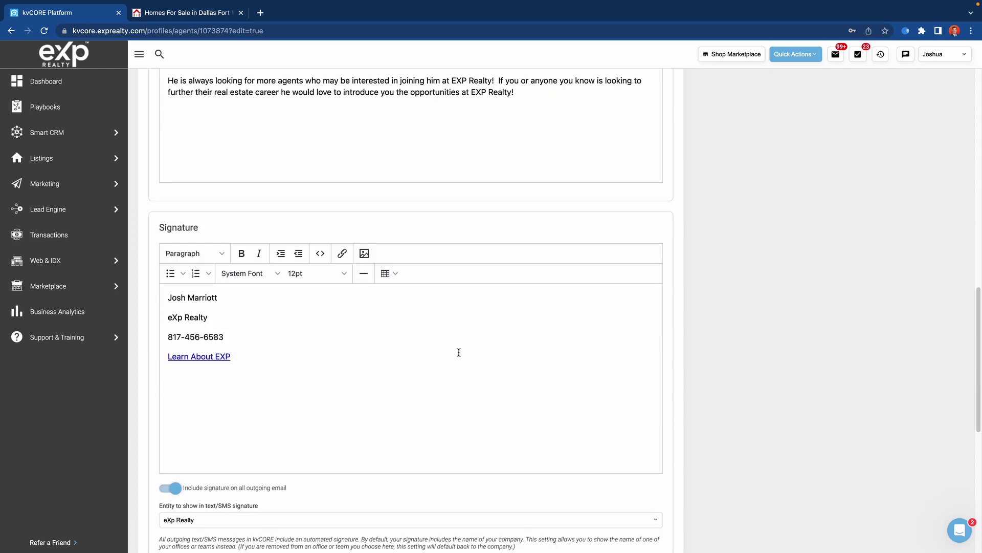
{"action": "scroll", "coordinate": [476, 359], "scroll_direction": "down", "scroll_amount": 3}
{"action": "scroll", "coordinate": [498, 375], "scroll_direction": "up", "scroll_amount": 15}
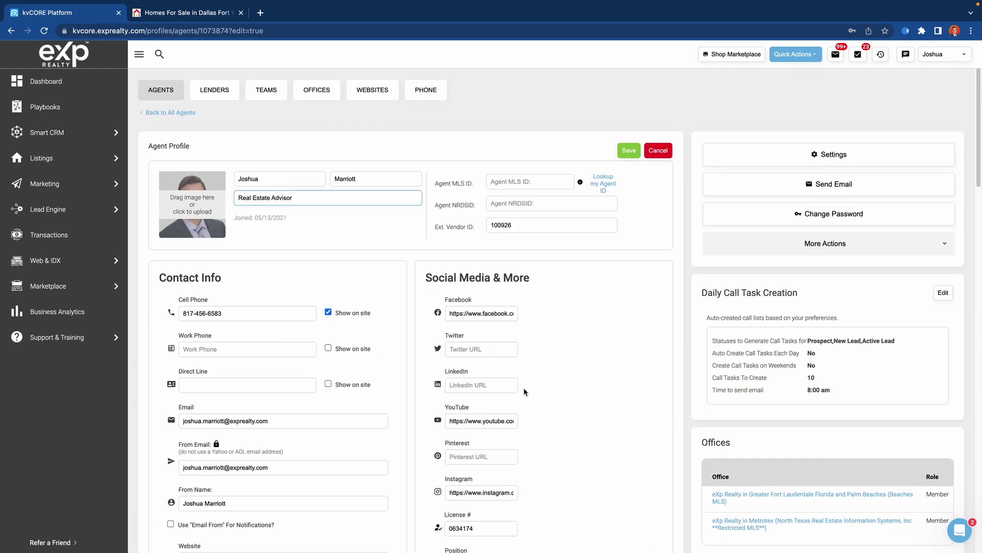
{"action": "left_click", "coordinate": [628, 150]}
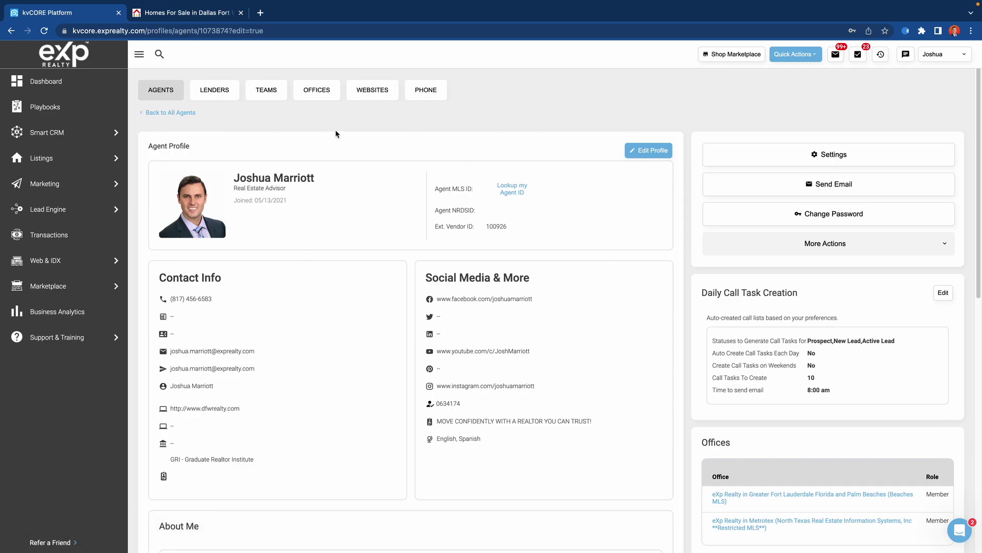
Open the dfwrealty.com site settings and look over the Hero and Foundation templates, keeping Hero
{"action": "left_click", "coordinate": [372, 89]}
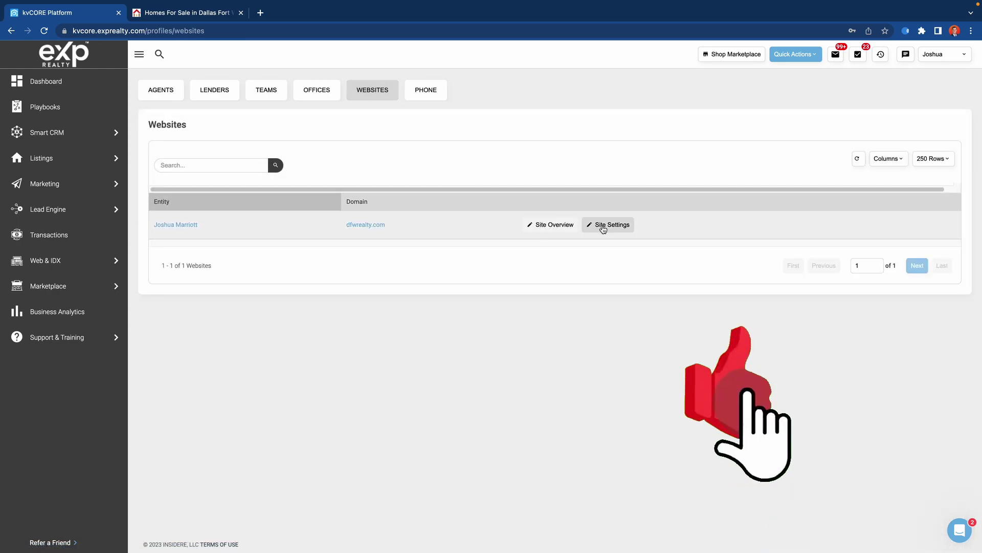
{"action": "left_click", "coordinate": [603, 225]}
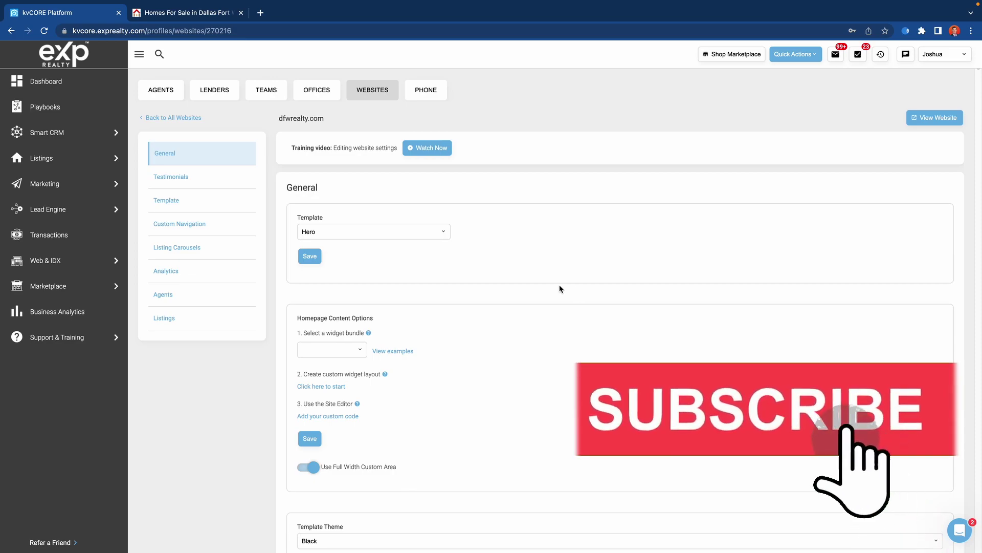
{"action": "left_click", "coordinate": [360, 237]}
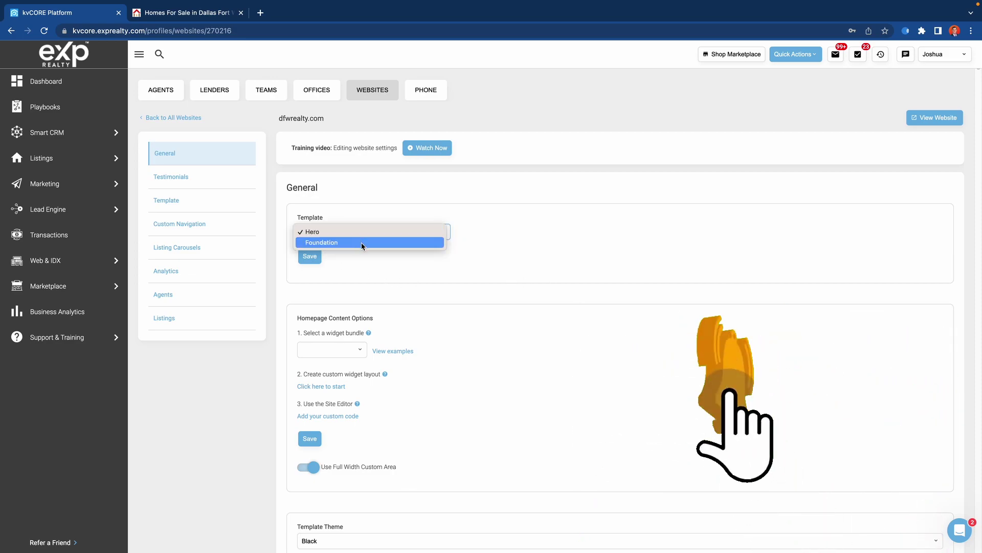
{"action": "left_click", "coordinate": [516, 230]}
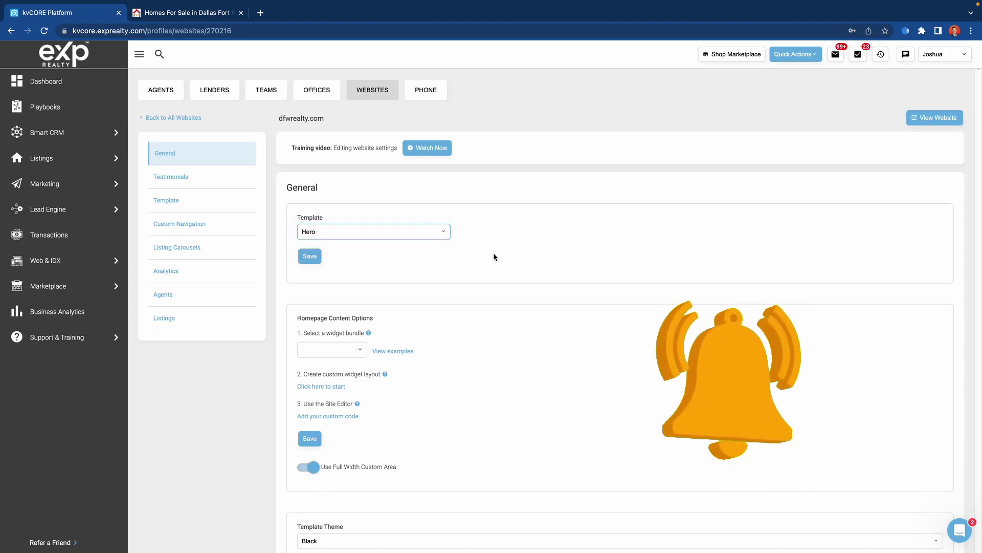
{"action": "left_click", "coordinate": [416, 231]}
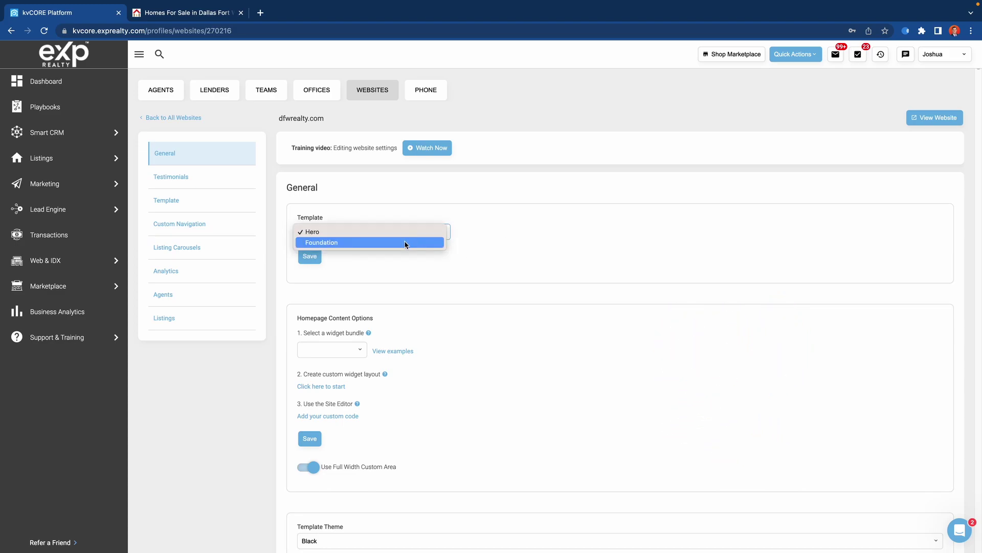
{"action": "left_click", "coordinate": [499, 246]}
{"action": "left_click", "coordinate": [367, 233]}
{"action": "left_click", "coordinate": [311, 125]}
Compare with the live site, then scroll down to the Template Theme setting
{"action": "left_click", "coordinate": [194, 19]}
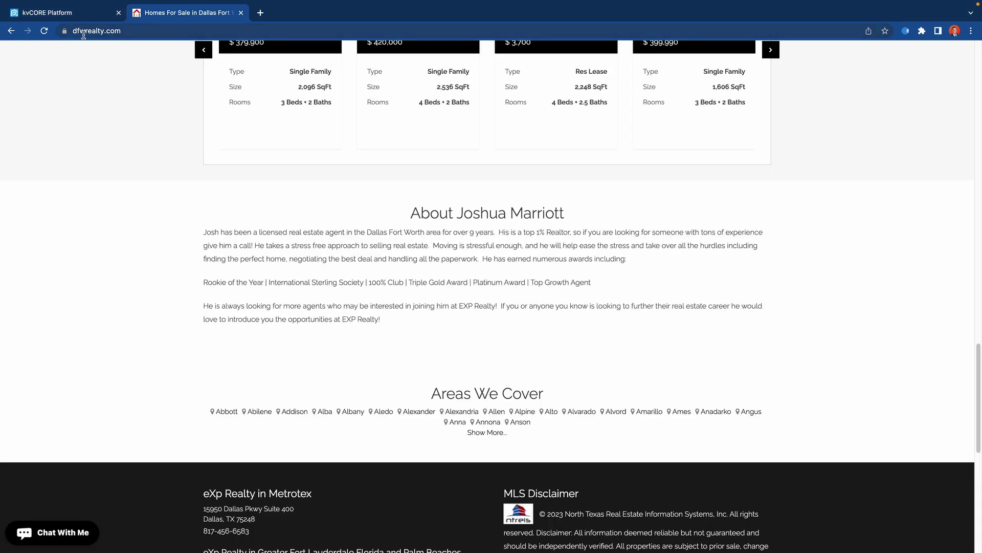
{"action": "scroll", "coordinate": [284, 194], "scroll_direction": "up", "scroll_amount": 15}
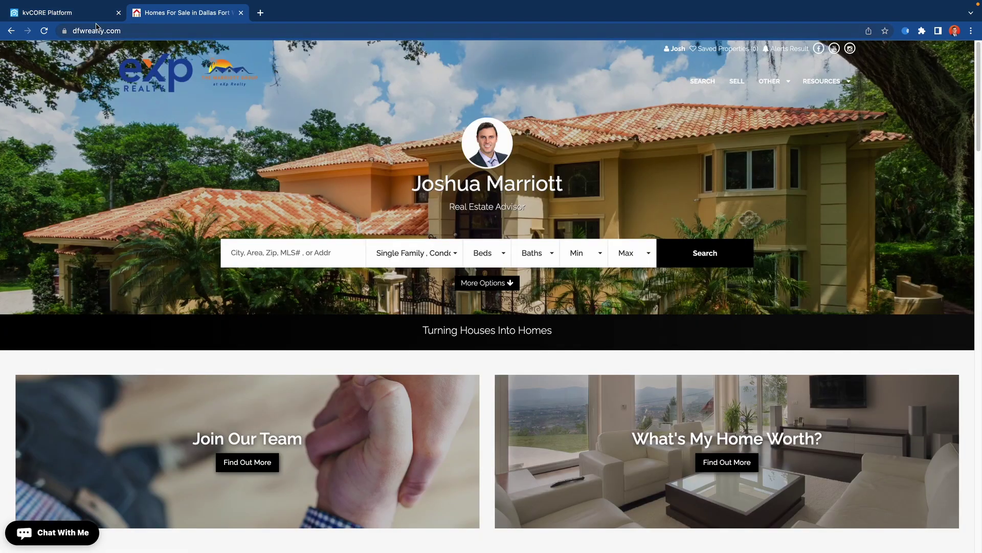
{"action": "left_click", "coordinate": [92, 13]}
{"action": "scroll", "coordinate": [433, 320], "scroll_direction": "down", "scroll_amount": 6}
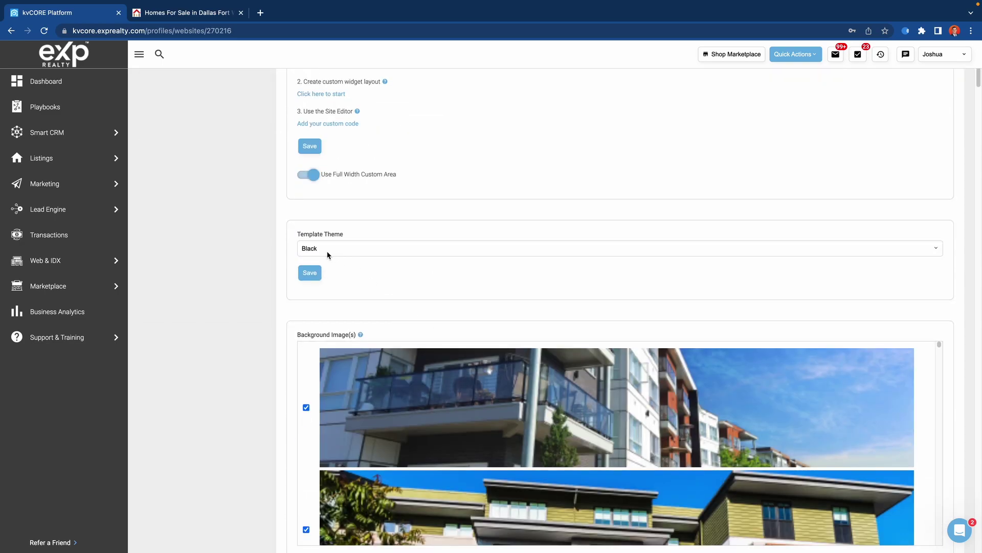
After checking the live site, set the Template Theme to Blue and save
{"action": "left_click", "coordinate": [195, 18]}
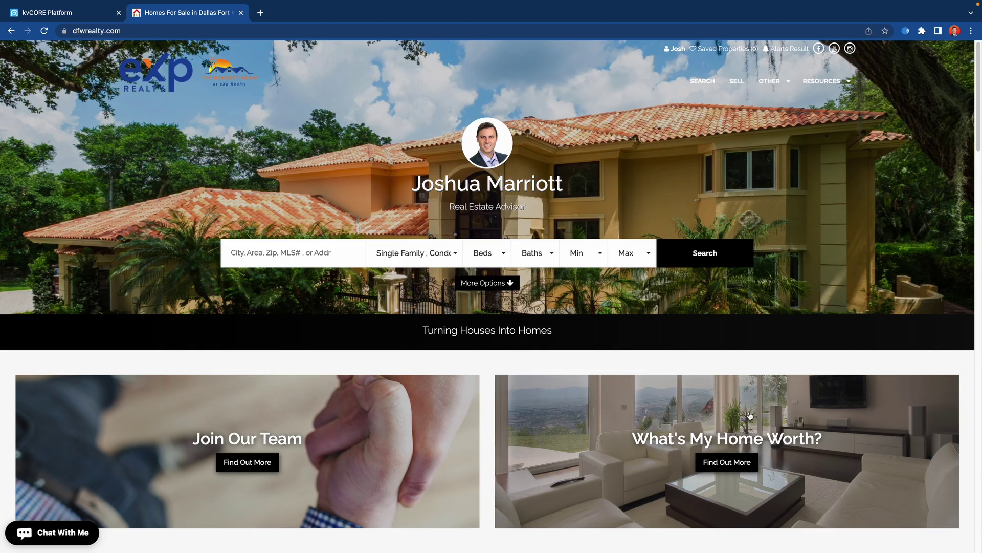
{"action": "scroll", "coordinate": [735, 392], "scroll_direction": "down", "scroll_amount": 4}
{"action": "scroll", "coordinate": [349, 389], "scroll_direction": "down", "scroll_amount": 2}
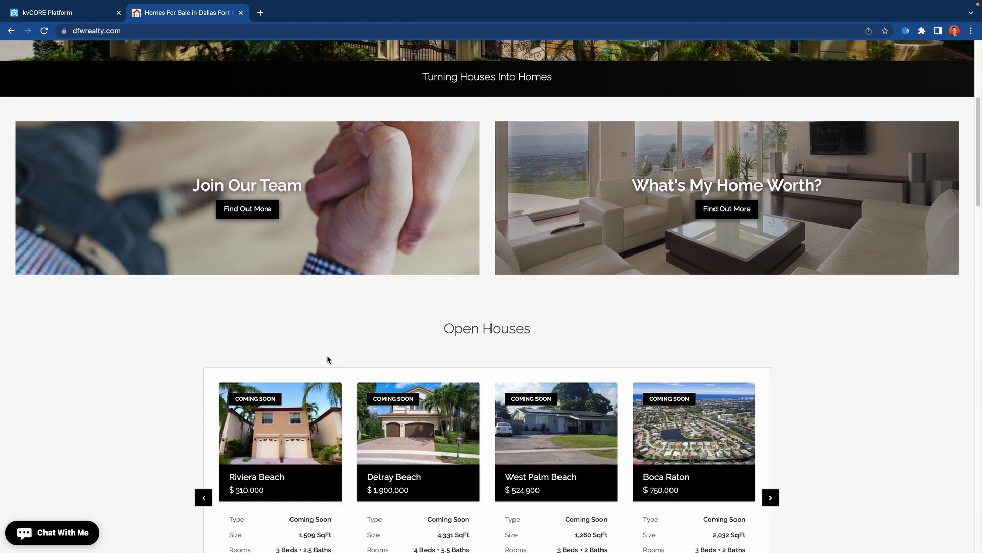
{"action": "left_click", "coordinate": [108, 20]}
{"action": "left_click", "coordinate": [357, 257]}
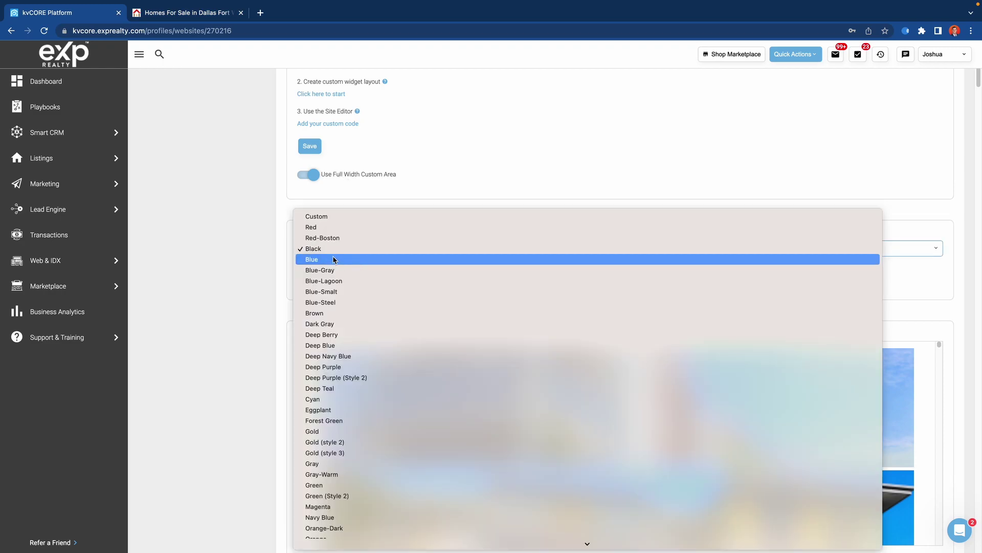
{"action": "left_click", "coordinate": [334, 261]}
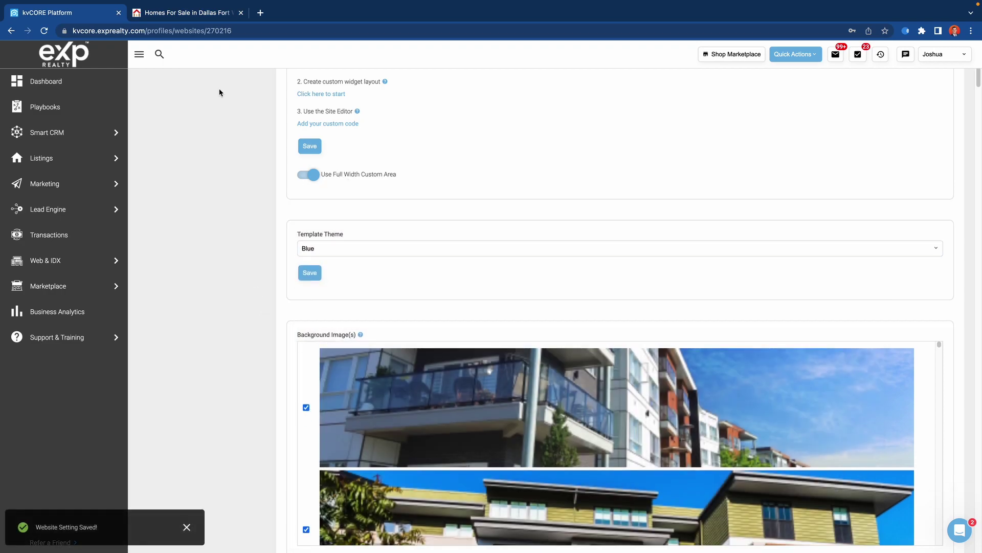
Reload the live dfwrealty.com site to confirm the blue accents
{"action": "left_click", "coordinate": [200, 12]}
{"action": "left_click", "coordinate": [44, 31]}
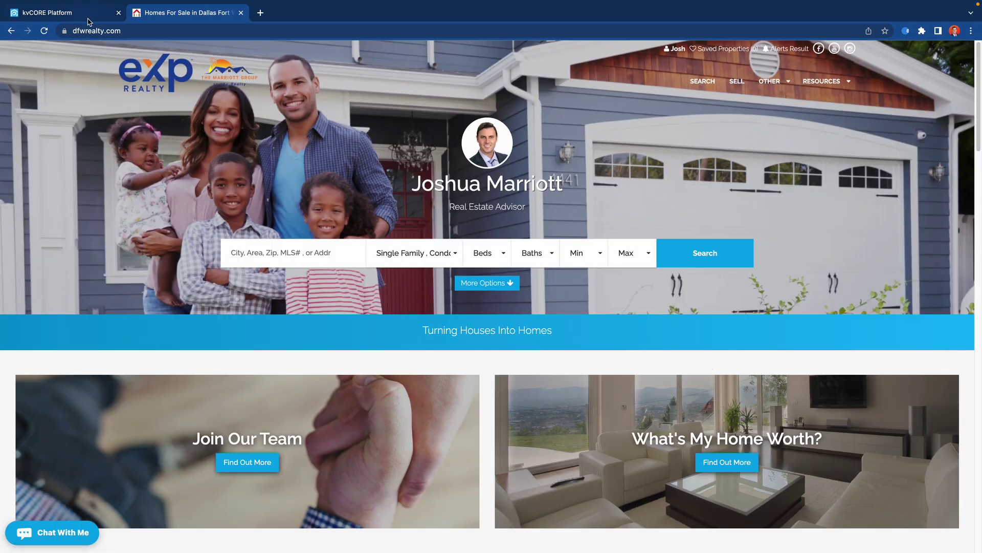
{"action": "left_click", "coordinate": [88, 18]}
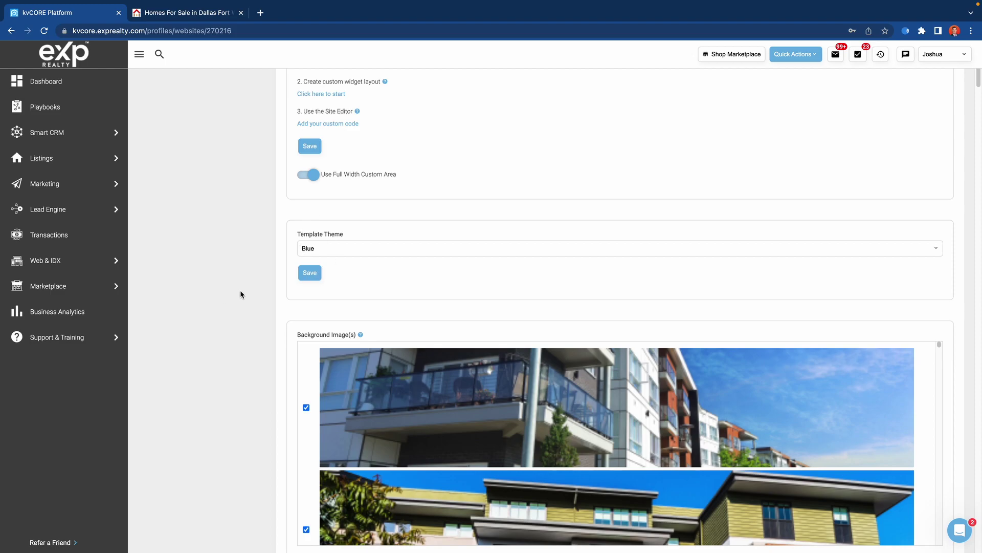
{"action": "scroll", "coordinate": [243, 292], "scroll_direction": "down", "scroll_amount": 5}
{"action": "scroll", "coordinate": [472, 218], "scroll_direction": "up", "scroll_amount": 2}
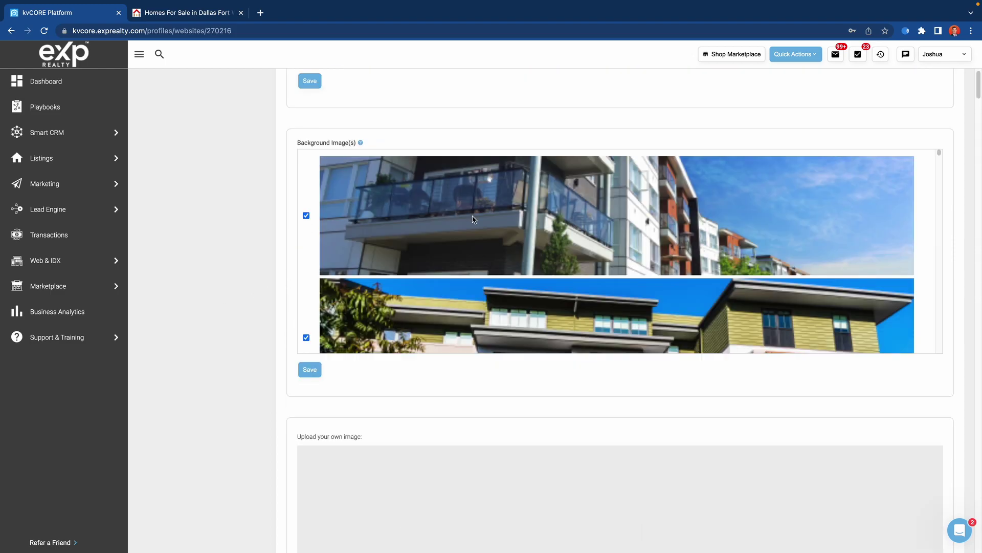
{"action": "scroll", "coordinate": [552, 257], "scroll_direction": "down", "scroll_amount": 2}
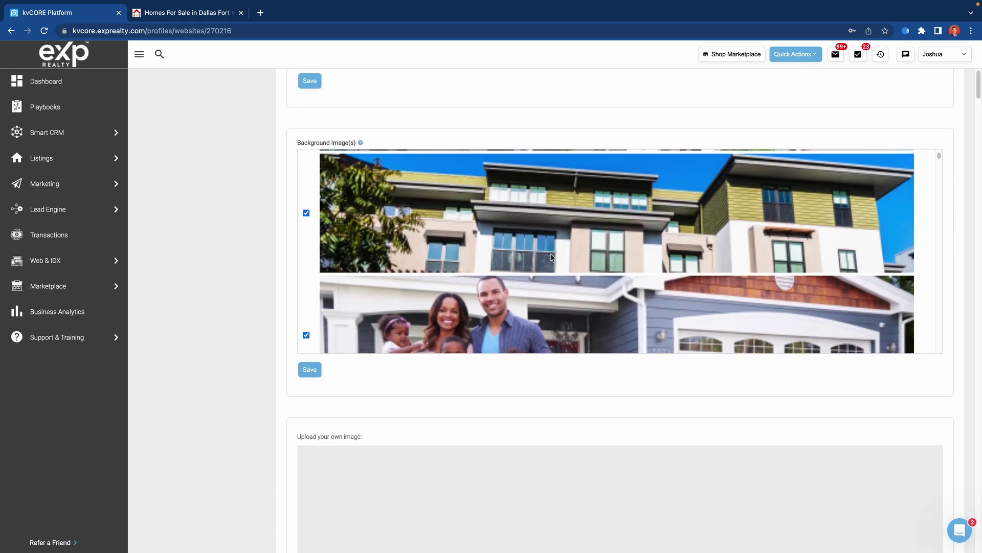
{"action": "scroll", "coordinate": [552, 257], "scroll_direction": "down", "scroll_amount": 8}
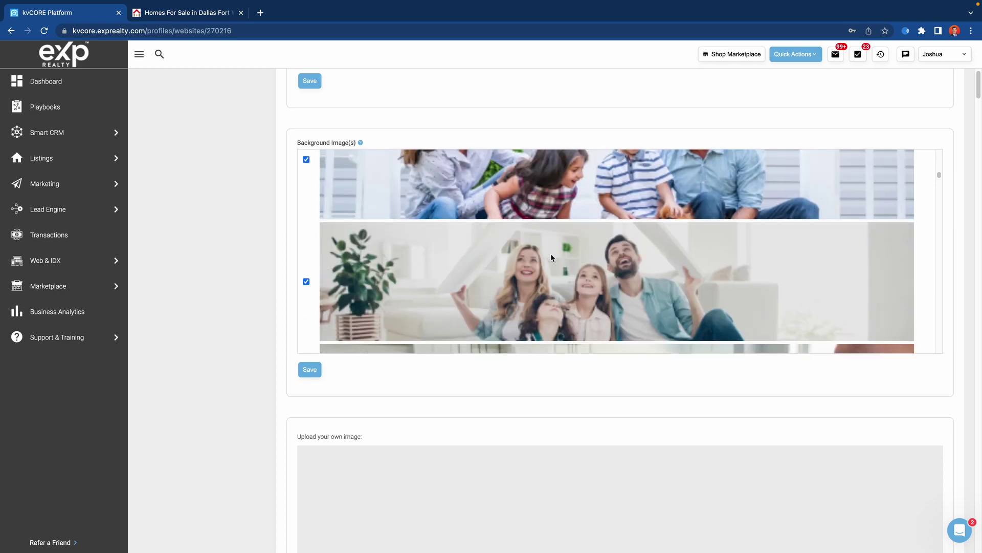
{"action": "scroll", "coordinate": [550, 253], "scroll_direction": "down", "scroll_amount": 5}
{"action": "scroll", "coordinate": [550, 256], "scroll_direction": "down", "scroll_amount": 1}
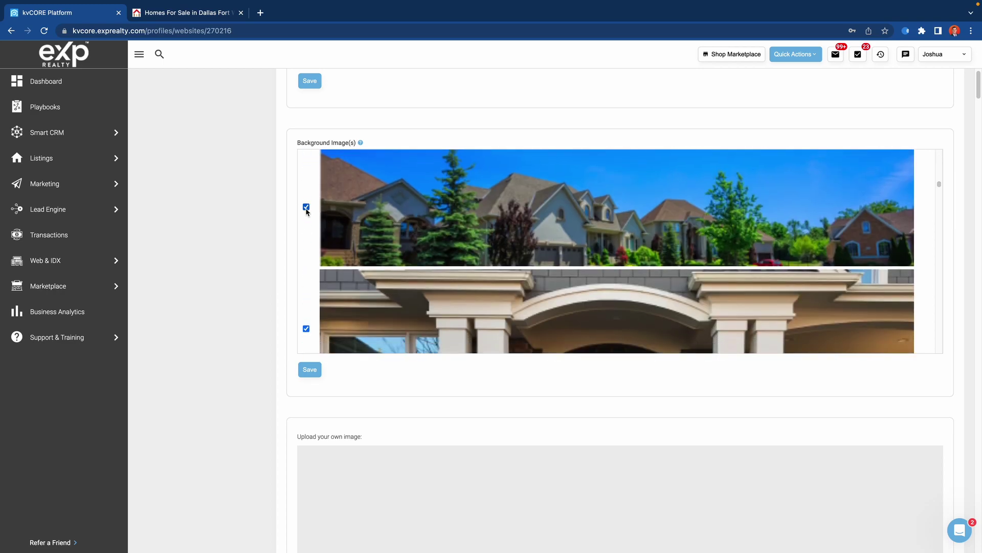
{"action": "left_click", "coordinate": [306, 208]}
{"action": "left_click", "coordinate": [306, 207]}
{"action": "scroll", "coordinate": [485, 272], "scroll_direction": "down", "scroll_amount": 5}
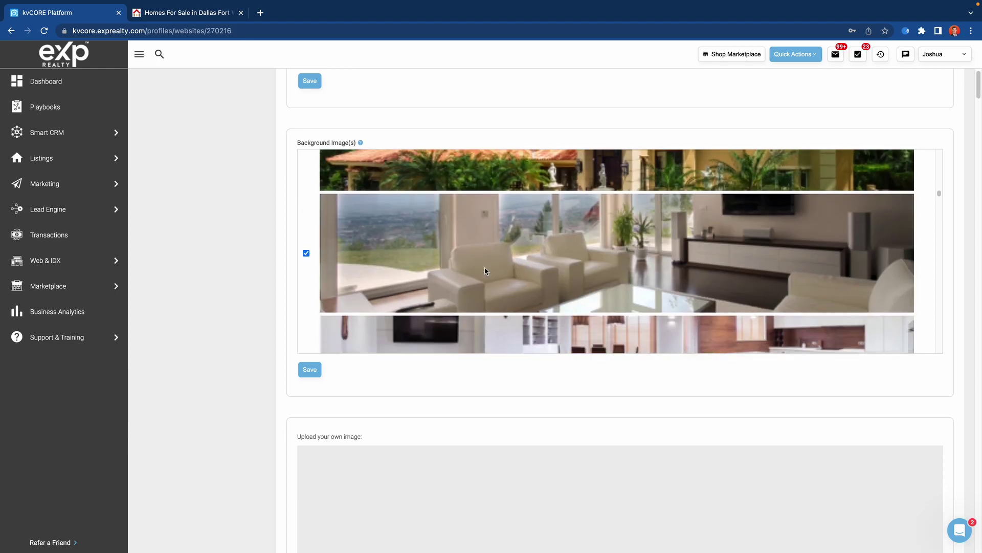
{"action": "scroll", "coordinate": [483, 268], "scroll_direction": "down", "scroll_amount": 8}
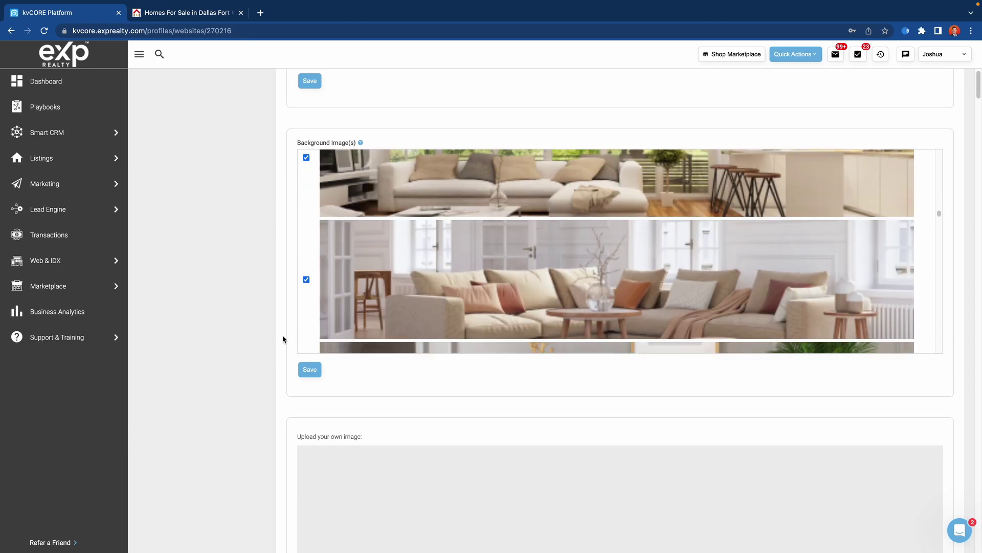
{"action": "scroll", "coordinate": [251, 333], "scroll_direction": "down", "scroll_amount": 9}
{"action": "scroll", "coordinate": [568, 230], "scroll_direction": "up", "scroll_amount": 2}
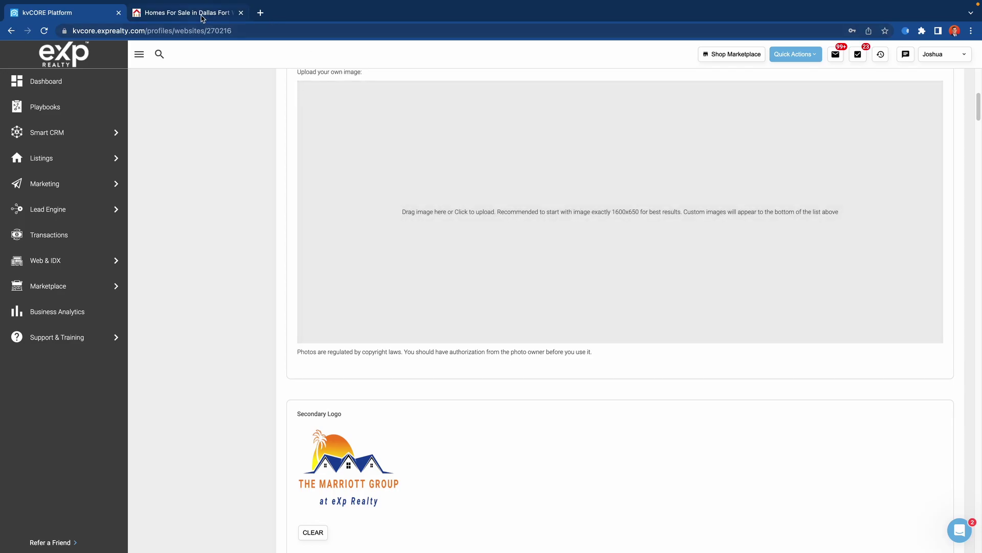
{"action": "left_click", "coordinate": [199, 12]}
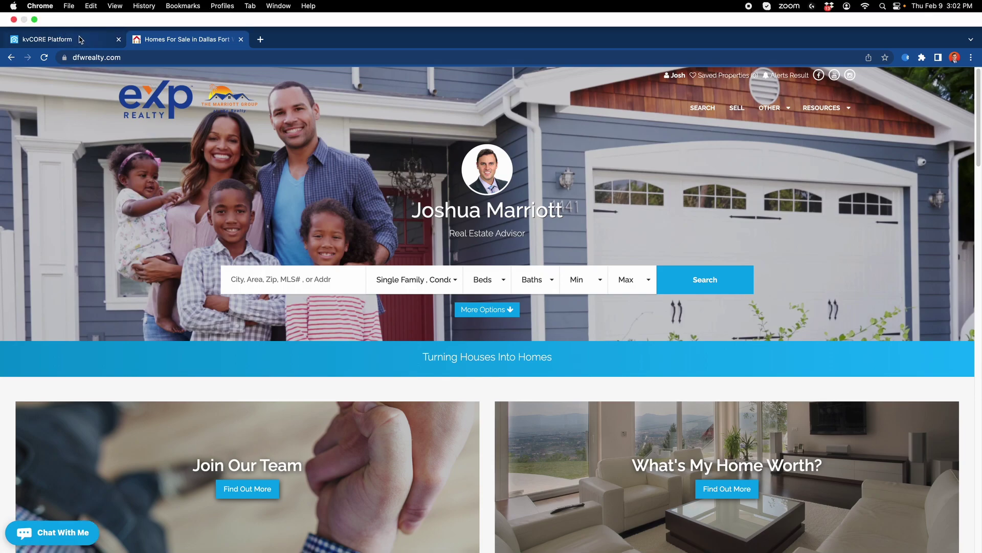
{"action": "key", "text": "super+1"}
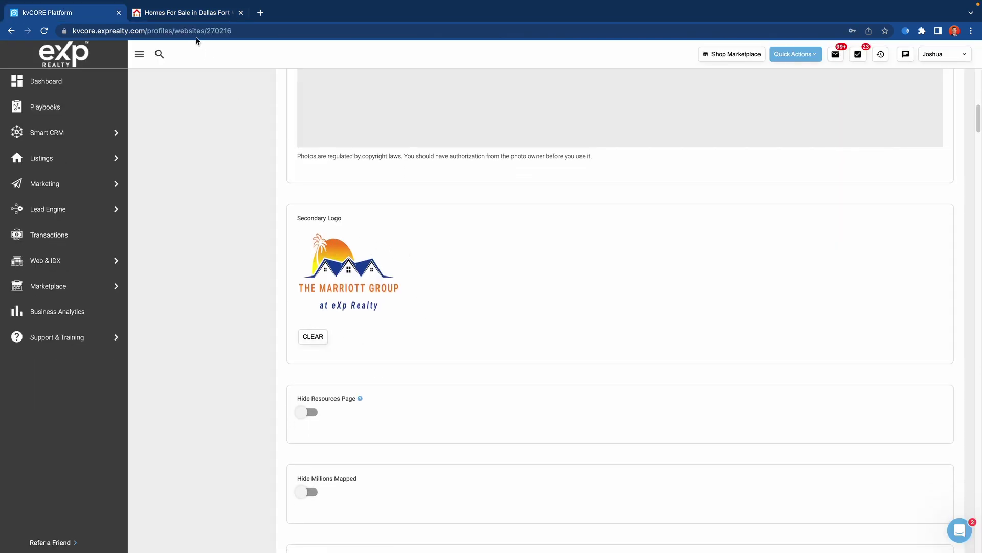
{"action": "left_click", "coordinate": [189, 15]}
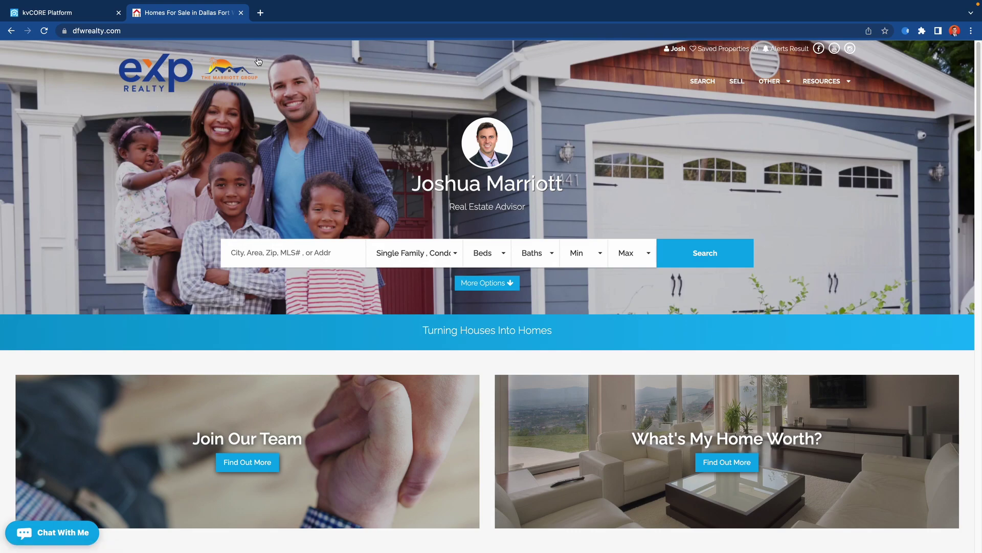
{"action": "left_click", "coordinate": [84, 13]}
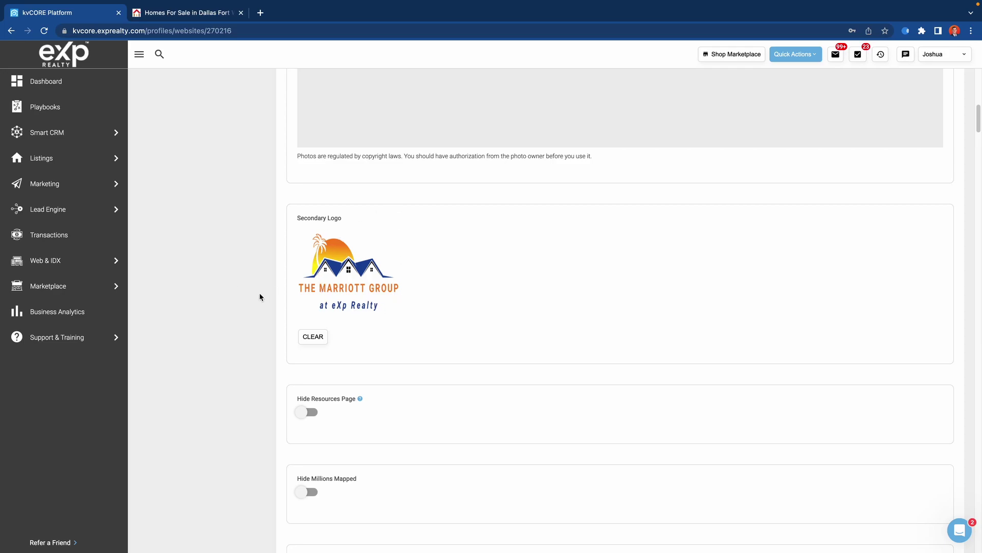
{"action": "scroll", "coordinate": [259, 296], "scroll_direction": "down", "scroll_amount": 4}
{"action": "scroll", "coordinate": [279, 296], "scroll_direction": "down", "scroll_amount": 8}
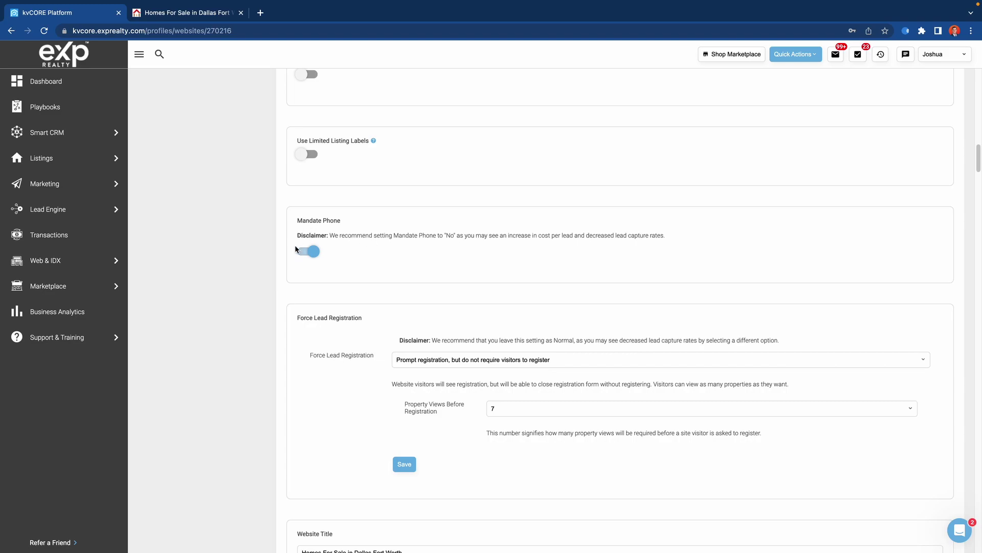
{"action": "scroll", "coordinate": [341, 267], "scroll_direction": "down", "scroll_amount": 1}
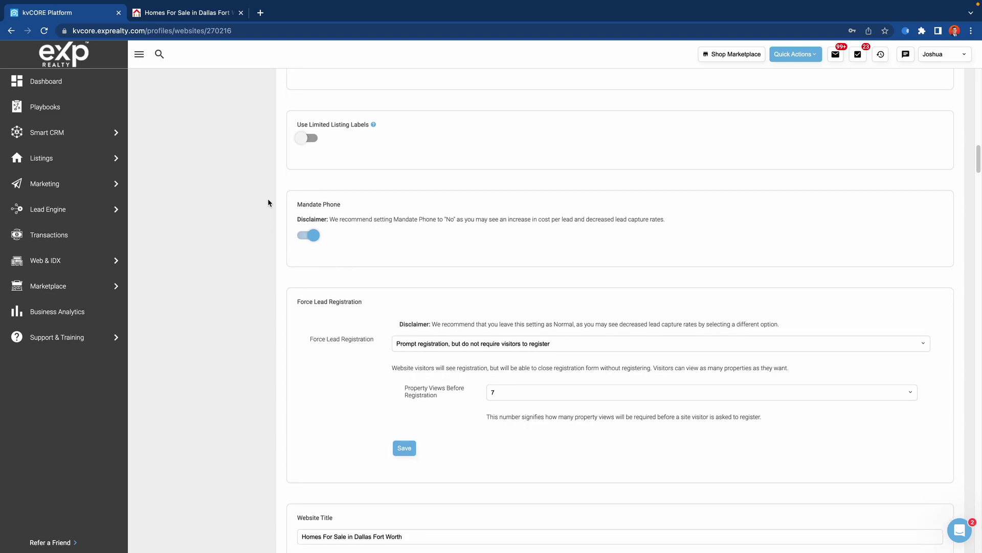
{"action": "left_click", "coordinate": [200, 22]}
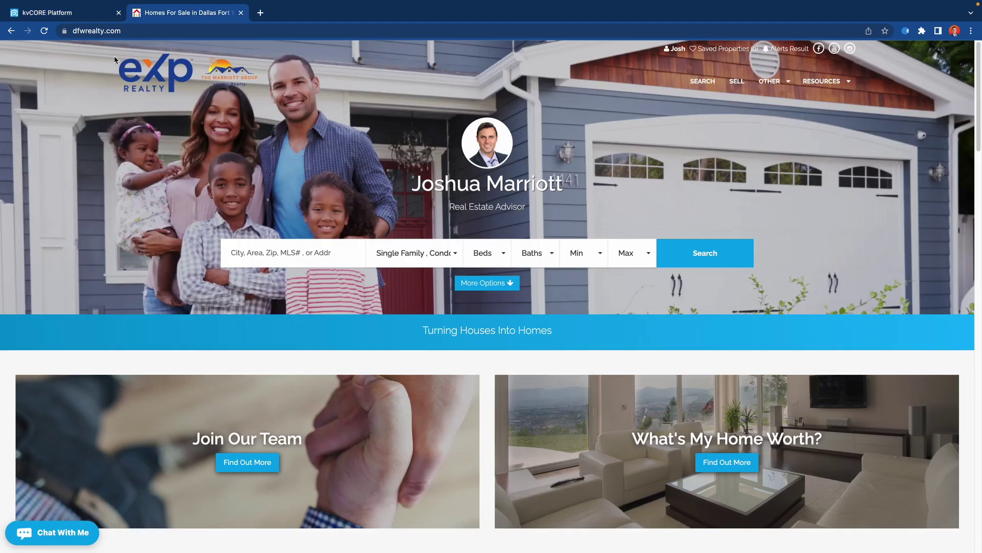
{"action": "left_click", "coordinate": [91, 14]}
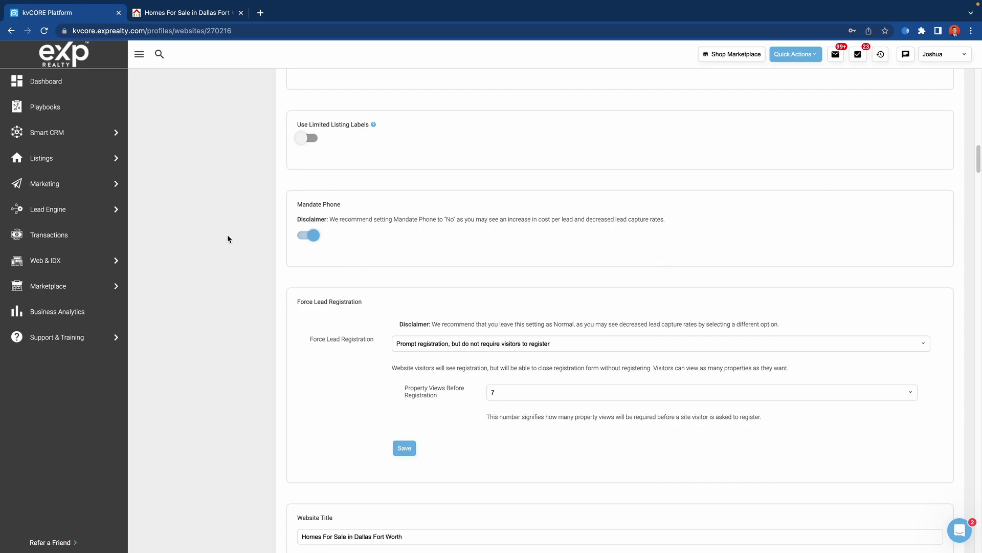
{"action": "left_click", "coordinate": [308, 236]}
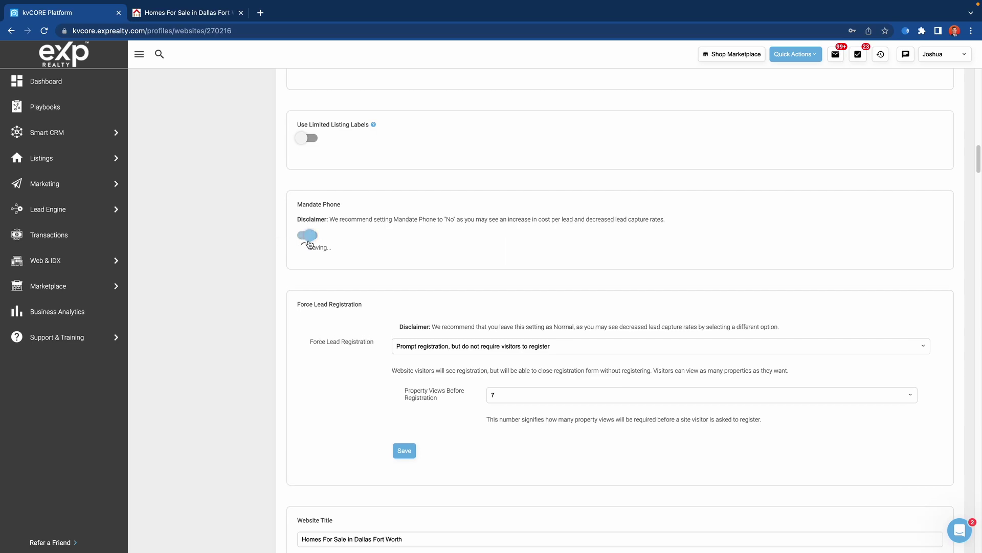
{"action": "left_click", "coordinate": [308, 236]}
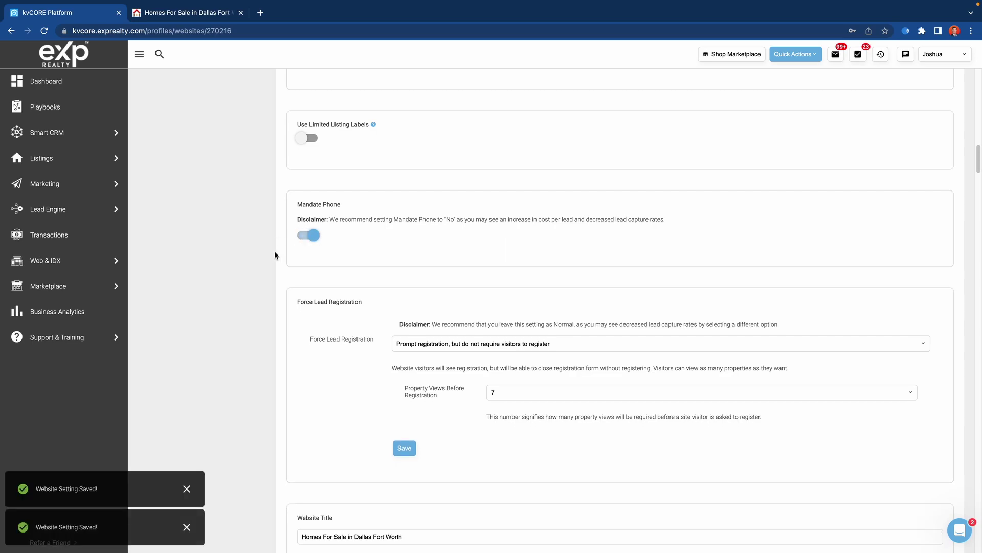
{"action": "scroll", "coordinate": [274, 255], "scroll_direction": "down", "scroll_amount": 3}
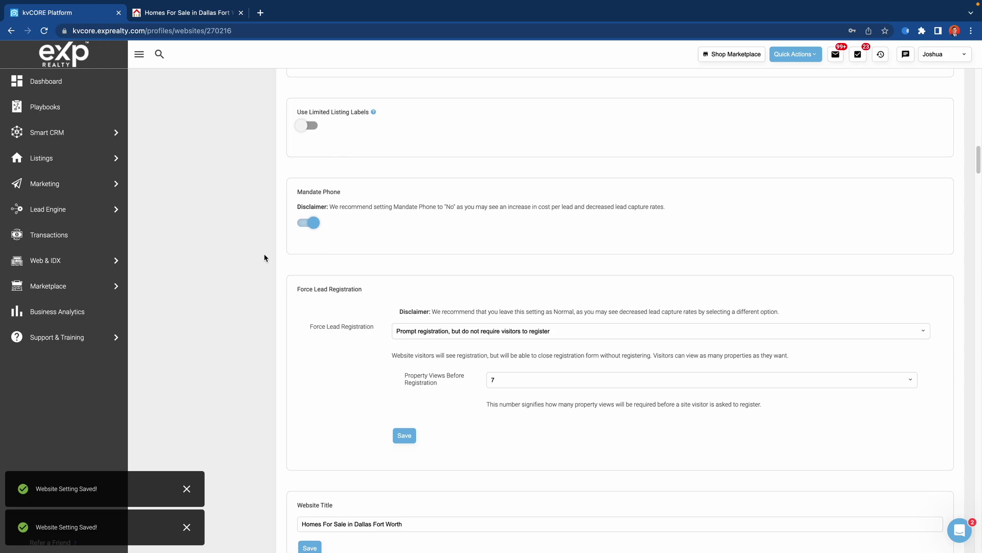
{"action": "scroll", "coordinate": [265, 254], "scroll_direction": "down", "scroll_amount": 2}
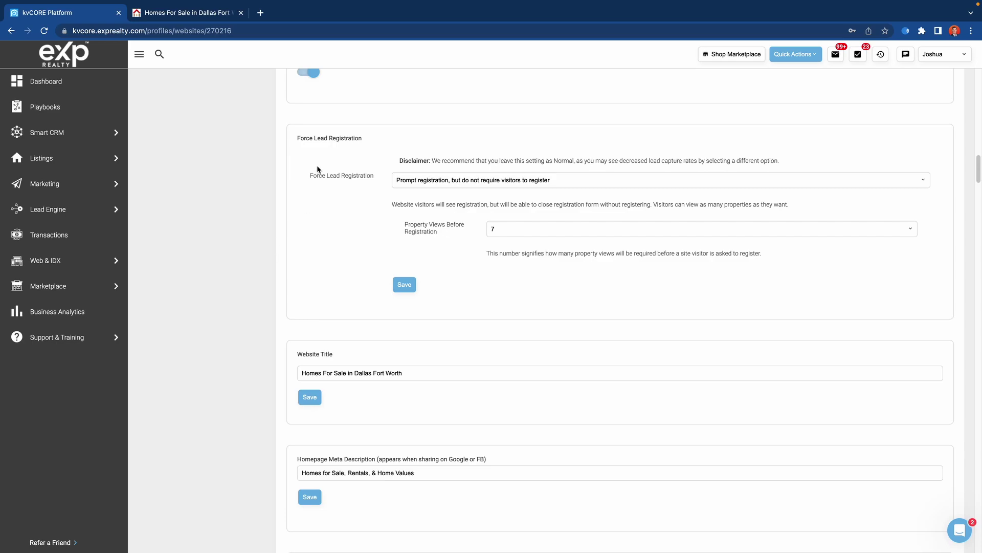
{"action": "scroll", "coordinate": [317, 169], "scroll_direction": "up", "scroll_amount": 3}
{"action": "scroll", "coordinate": [256, 293], "scroll_direction": "down", "scroll_amount": 2}
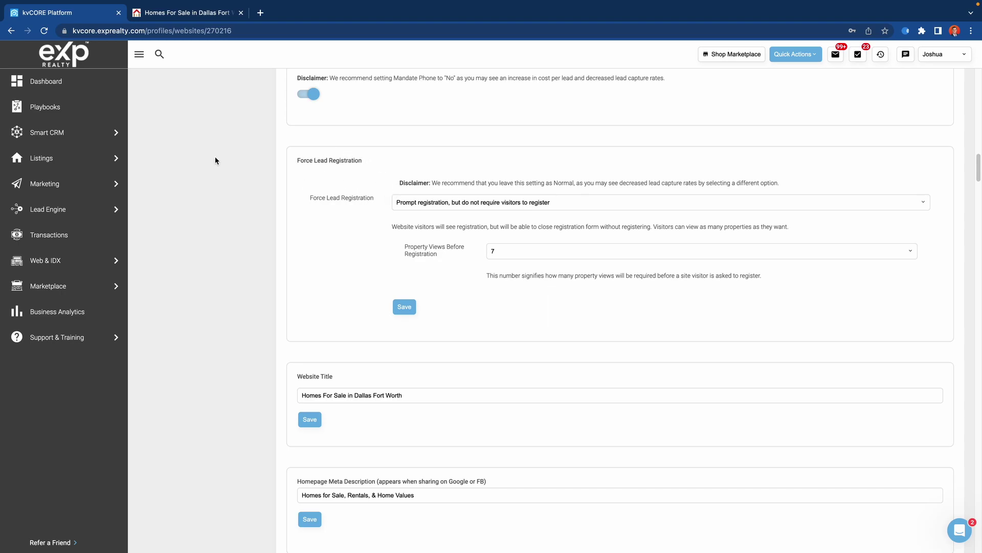
Try Normal, then set Force Lead Registration back to 'Prompt registration, but do not require visitors to register'
{"action": "left_click", "coordinate": [554, 206]}
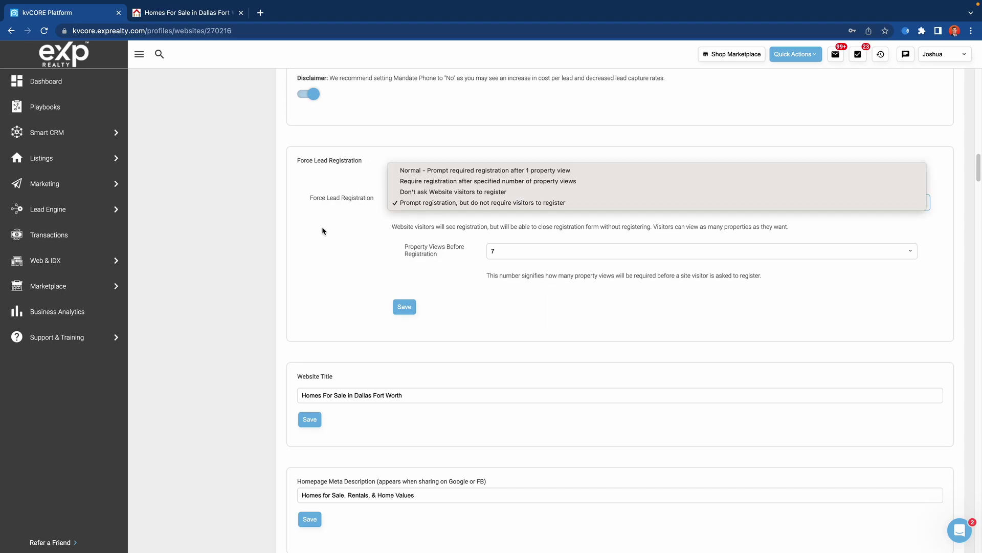
{"action": "left_click", "coordinate": [461, 171]}
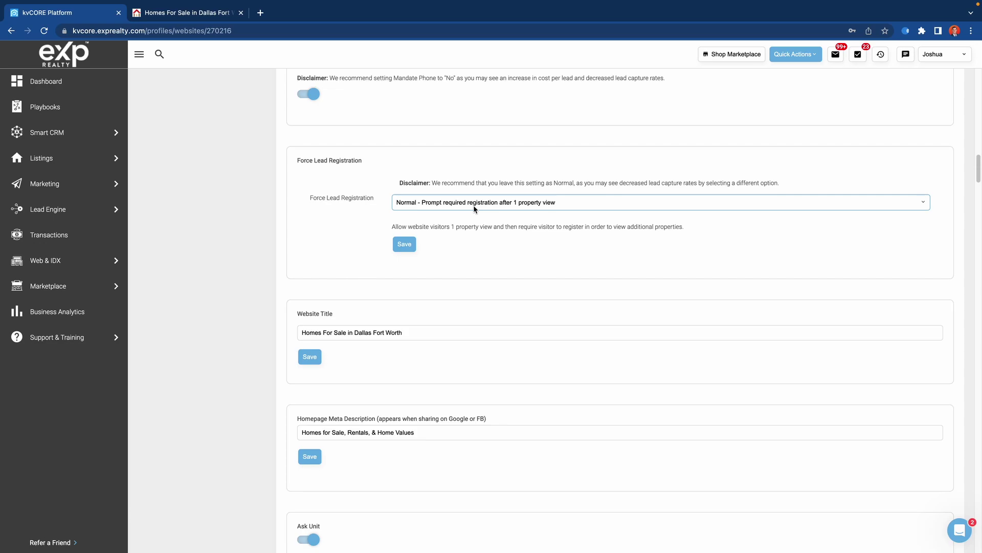
{"action": "left_click", "coordinate": [475, 207]}
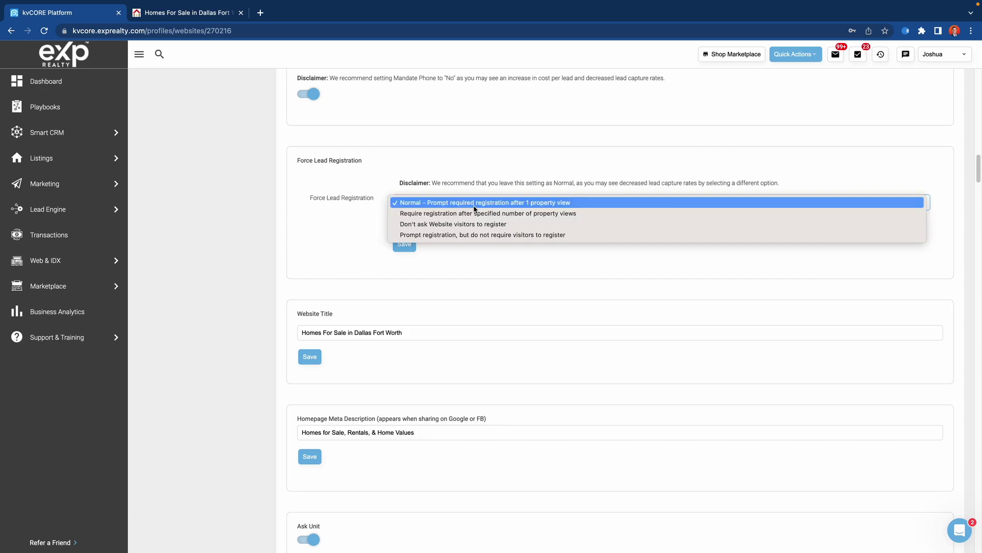
{"action": "left_click", "coordinate": [470, 235]}
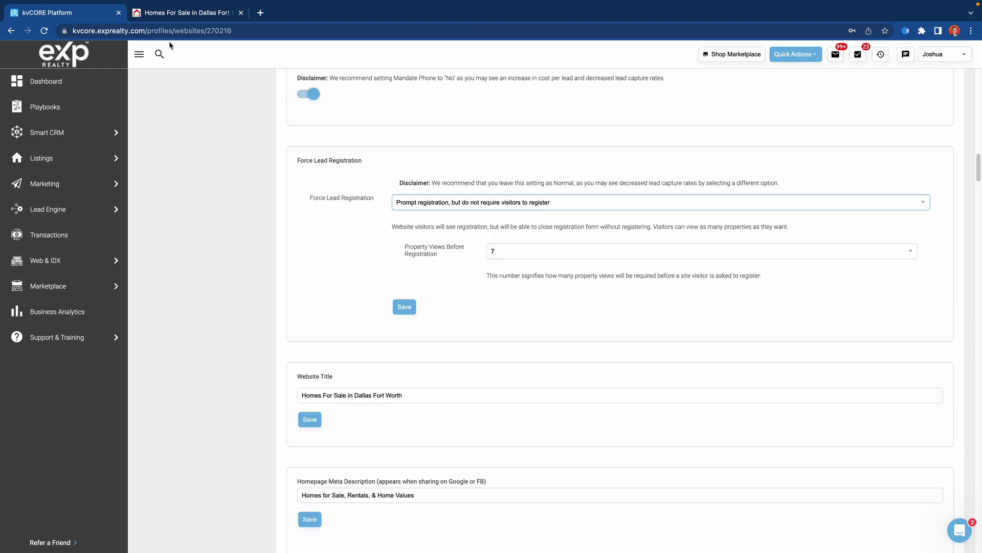
{"action": "left_click", "coordinate": [180, 13]}
Open the Delray Beach listing, page to the club entrance sign photo, then recheck Force Lead Registration
{"action": "scroll", "coordinate": [555, 425], "scroll_direction": "down", "scroll_amount": 7}
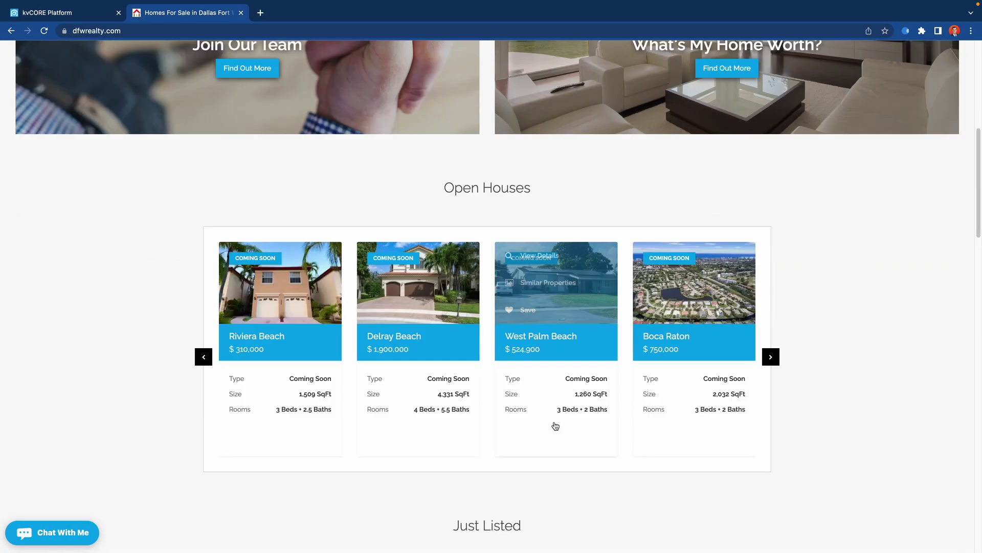
{"action": "mouse_move", "coordinate": [391, 321]}
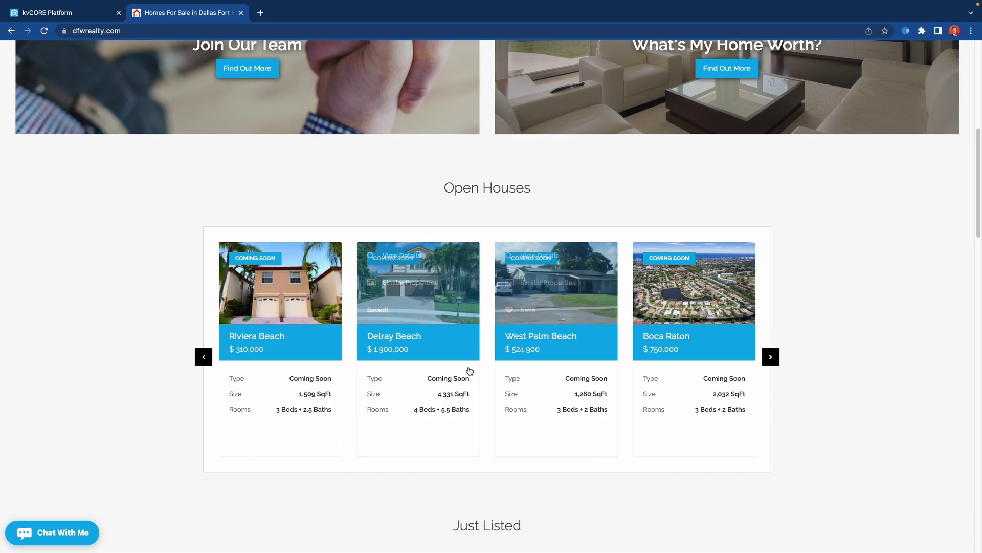
{"action": "left_click", "coordinate": [416, 259]}
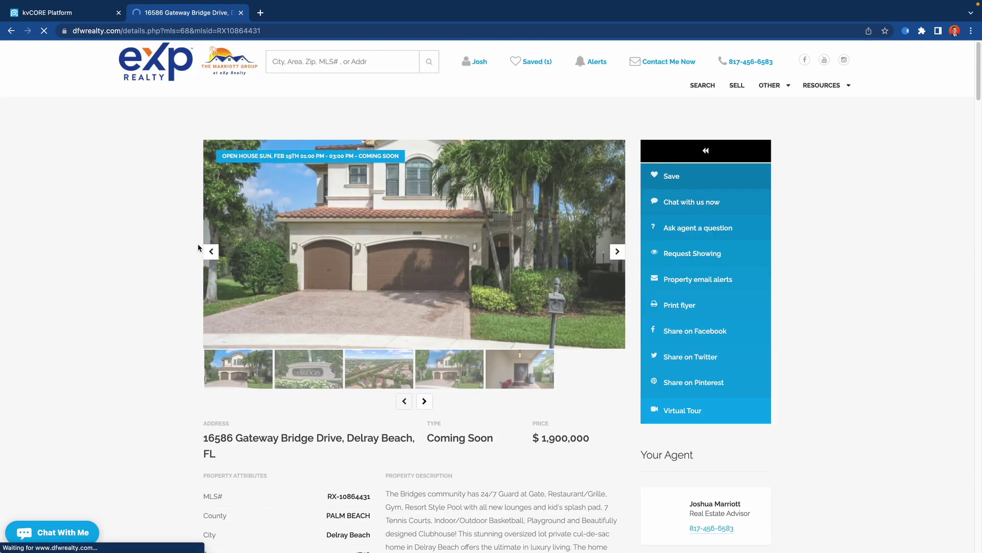
{"action": "left_click", "coordinate": [618, 252]}
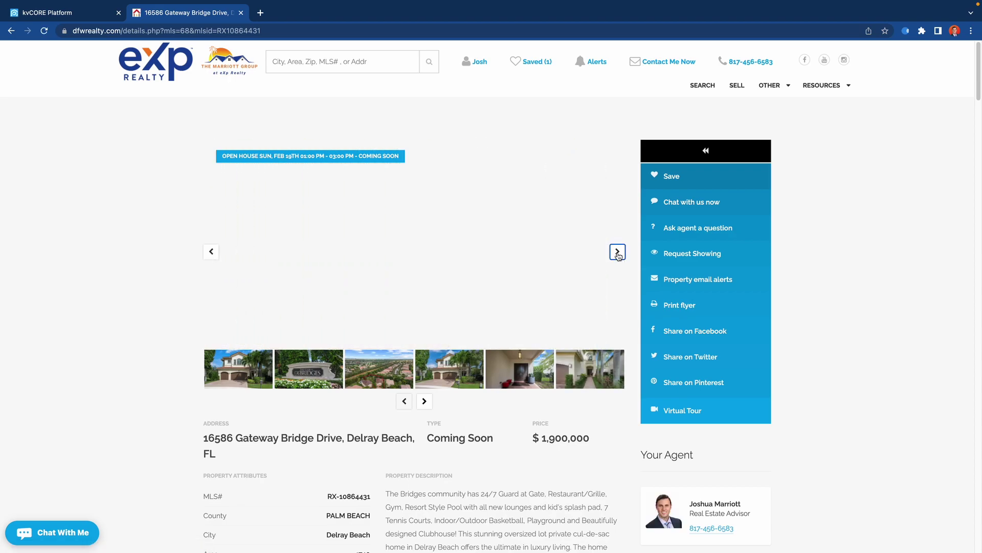
{"action": "left_click", "coordinate": [213, 256]}
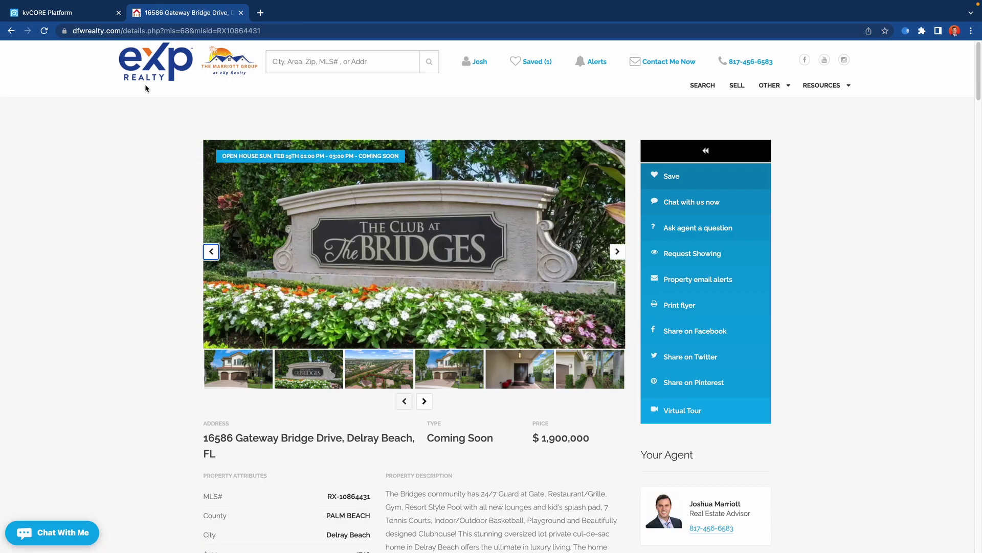
{"action": "left_click", "coordinate": [93, 16]}
{"action": "left_click", "coordinate": [505, 206]}
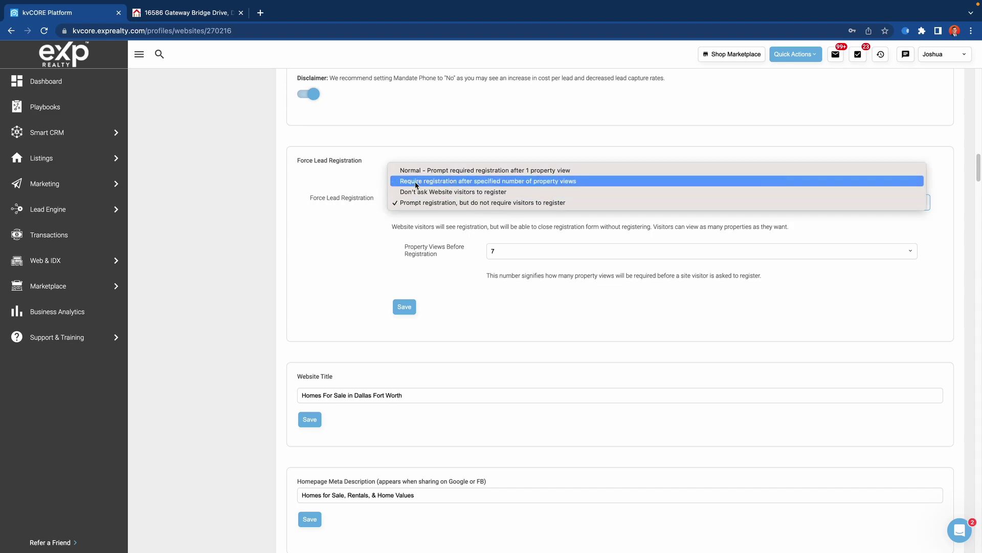
{"action": "left_click", "coordinate": [441, 182]}
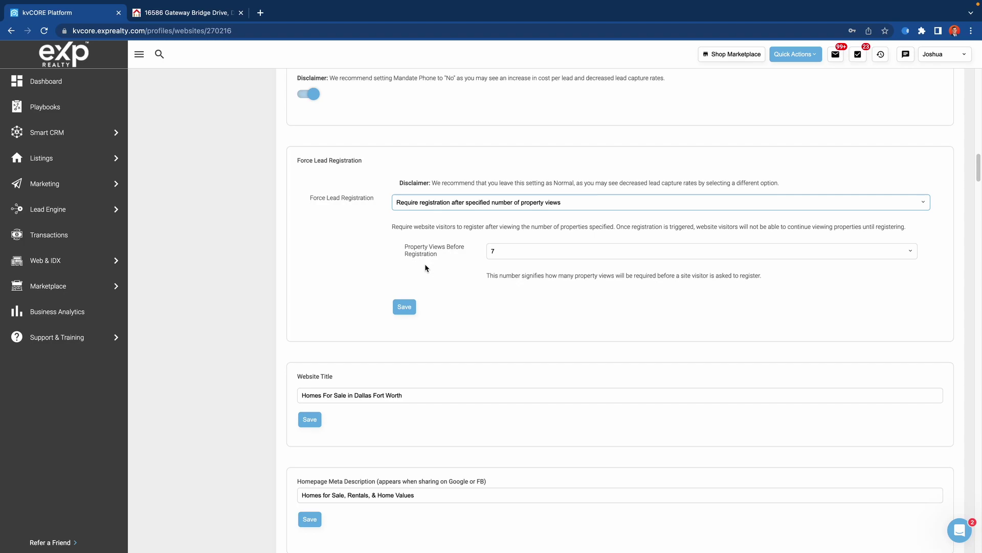
{"action": "left_click", "coordinate": [494, 205]}
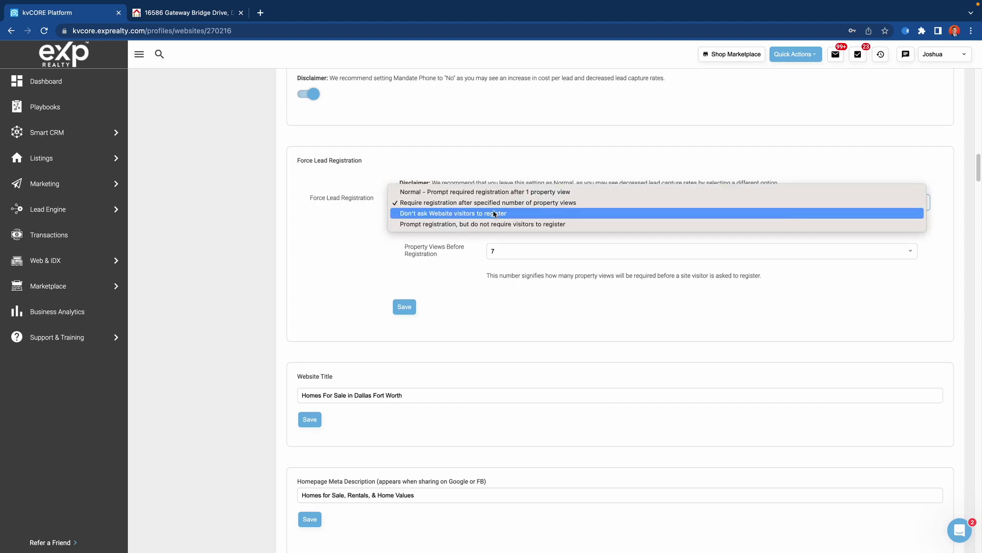
{"action": "left_click", "coordinate": [488, 224]}
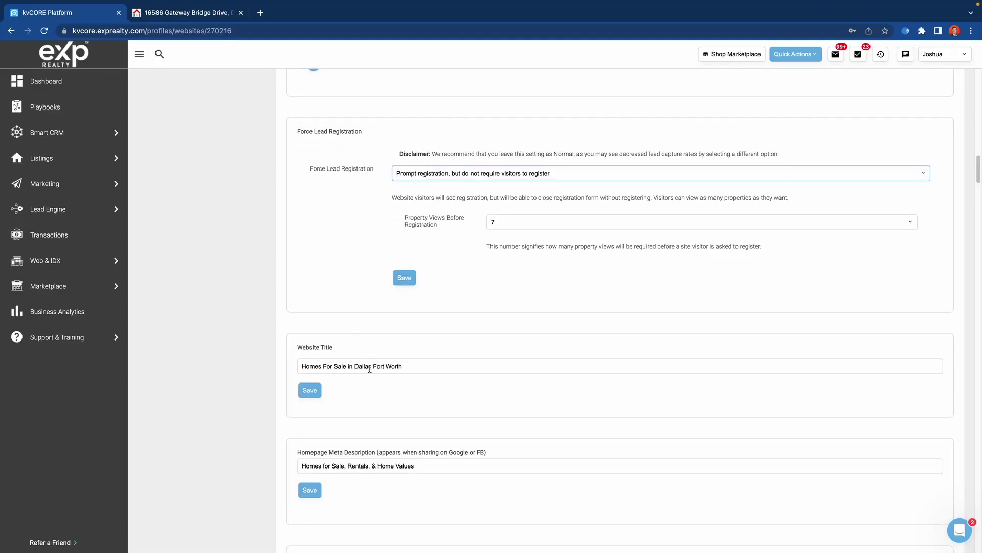
{"action": "scroll", "coordinate": [259, 347], "scroll_direction": "down", "scroll_amount": 2}
{"action": "scroll", "coordinate": [251, 306], "scroll_direction": "down", "scroll_amount": 3}
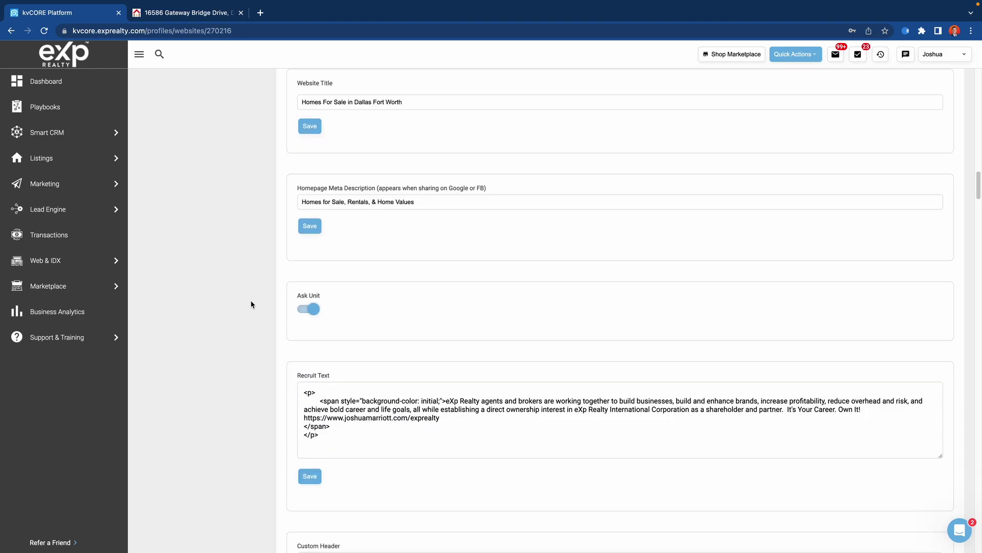
{"action": "scroll", "coordinate": [280, 223], "scroll_direction": "down", "scroll_amount": 1}
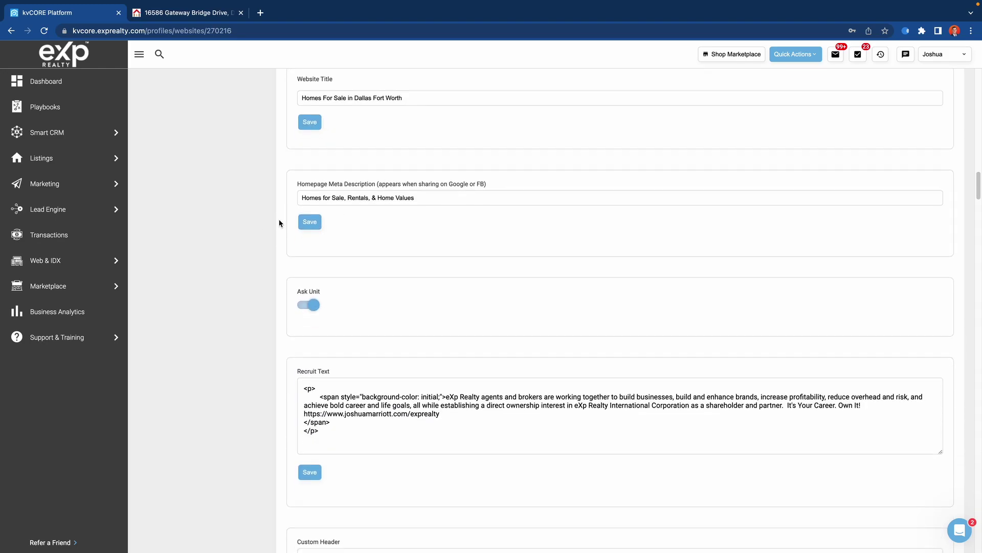
{"action": "left_click_drag", "start_coordinate": [416, 198], "coordinate": [275, 203]}
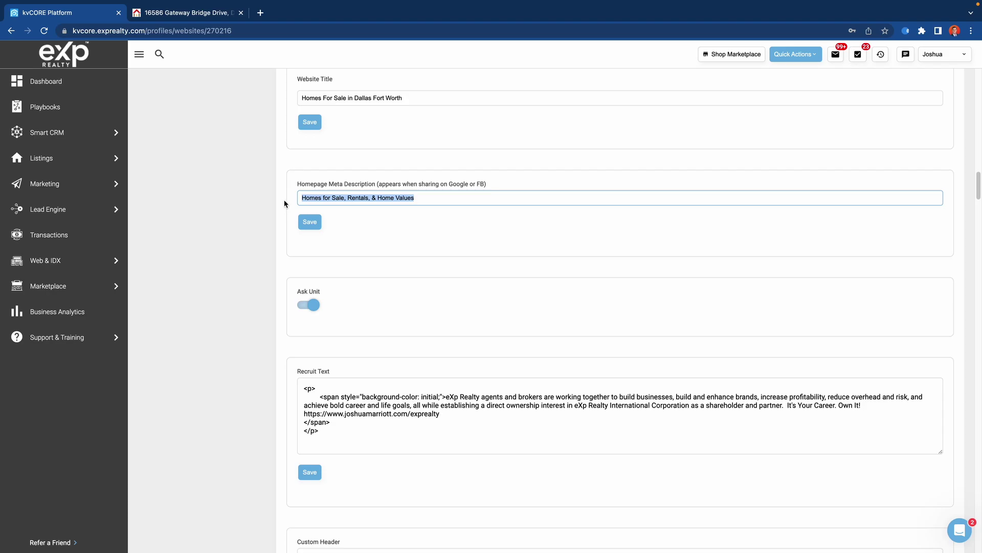
{"action": "scroll", "coordinate": [271, 215], "scroll_direction": "down", "scroll_amount": 10}
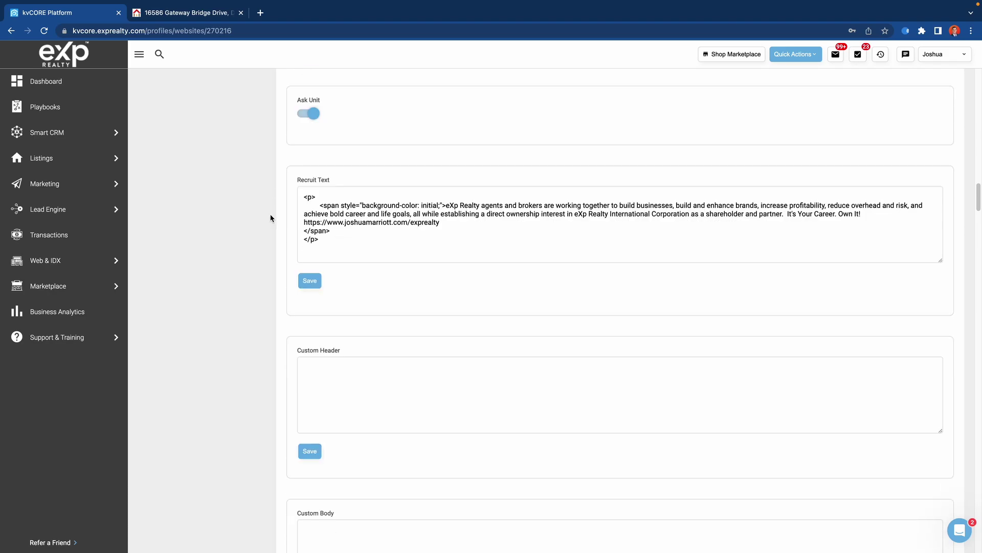
{"action": "scroll", "coordinate": [271, 259], "scroll_direction": "down", "scroll_amount": 9}
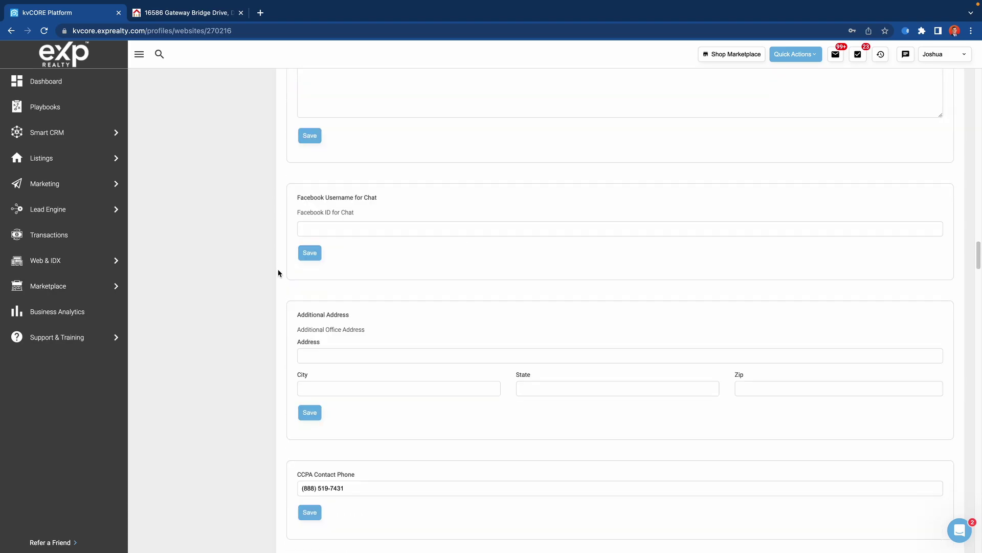
{"action": "scroll", "coordinate": [268, 265], "scroll_direction": "down", "scroll_amount": 9}
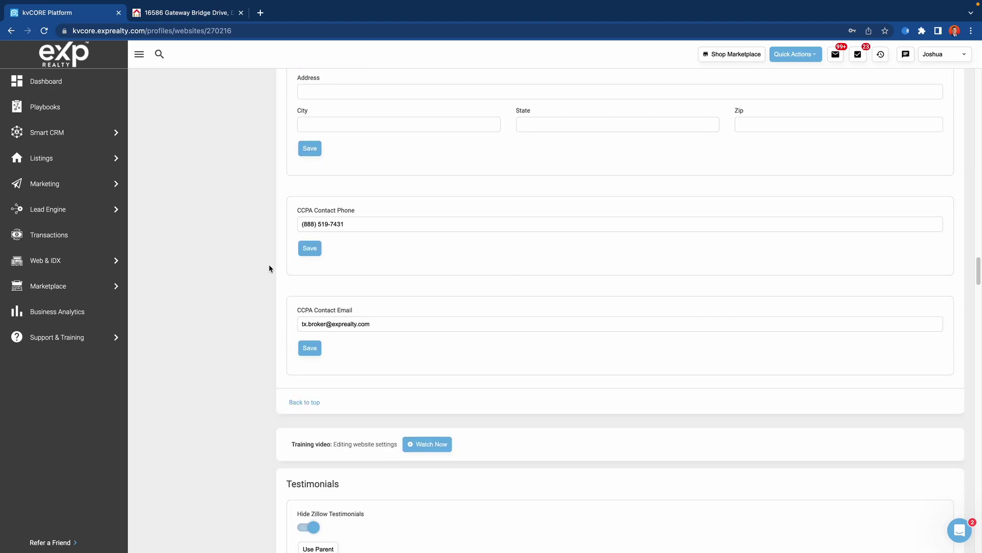
{"action": "scroll", "coordinate": [259, 266], "scroll_direction": "down", "scroll_amount": 4}
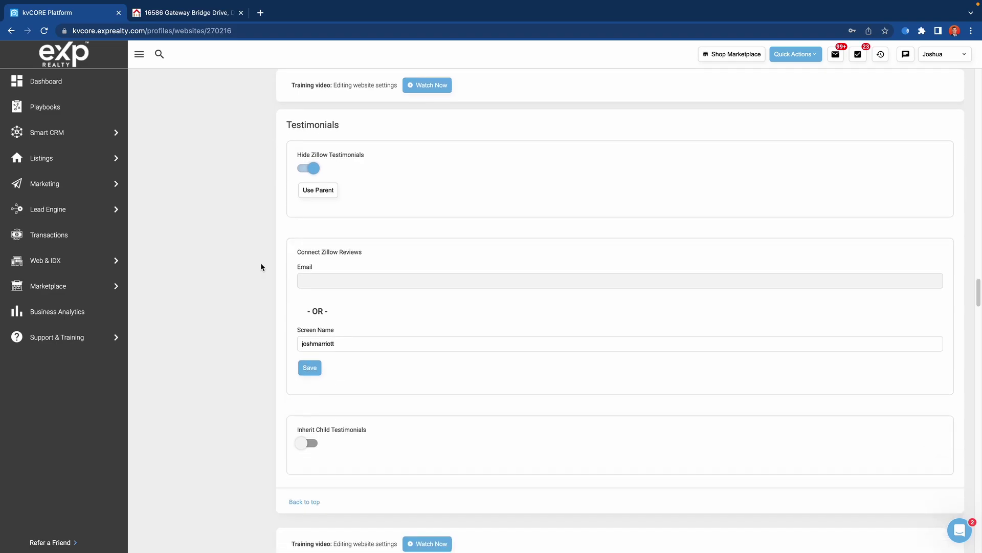
{"action": "scroll", "coordinate": [261, 267], "scroll_direction": "down", "scroll_amount": 2}
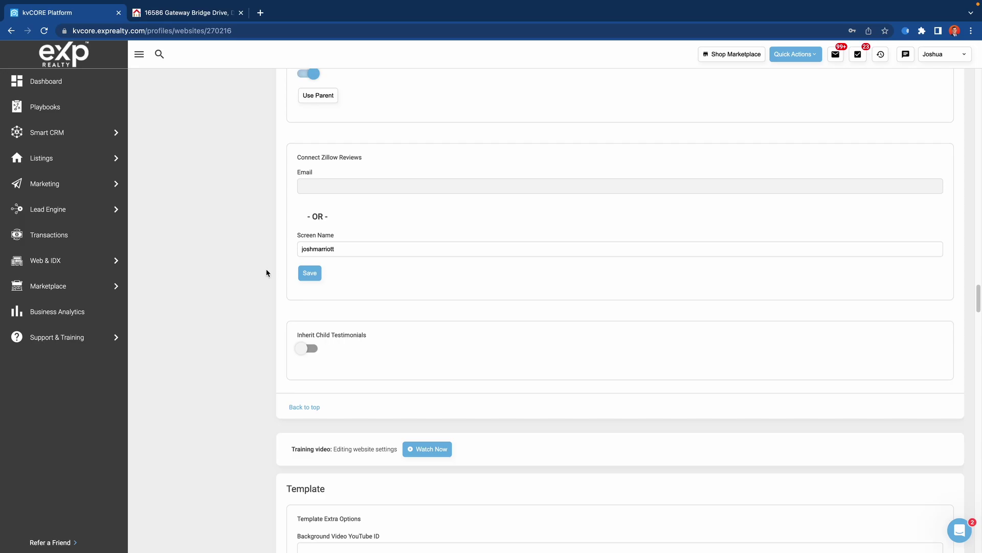
{"action": "scroll", "coordinate": [284, 123], "scroll_direction": "up", "scroll_amount": 2}
{"action": "left_click", "coordinate": [315, 174]}
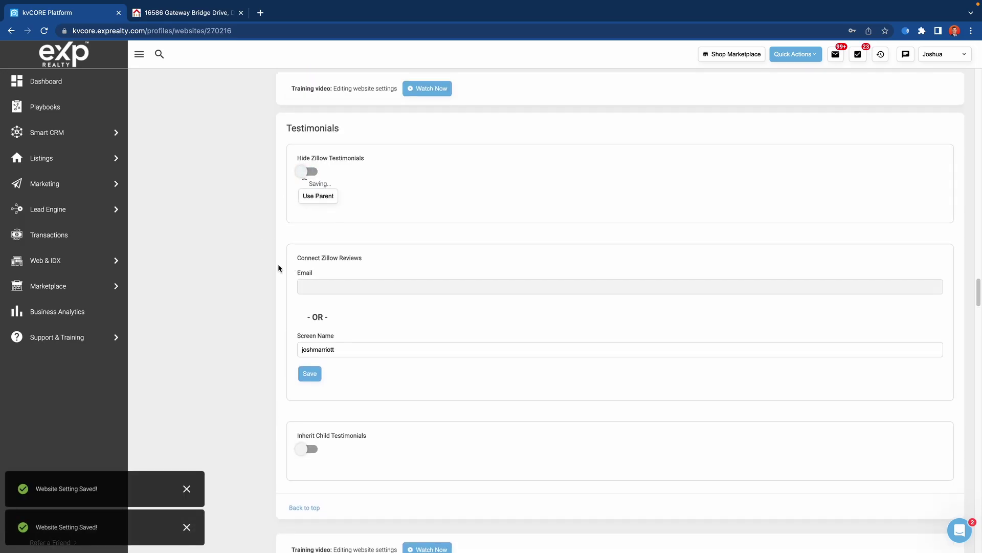
{"action": "left_click", "coordinate": [309, 172]}
{"action": "scroll", "coordinate": [254, 301], "scroll_direction": "down", "scroll_amount": 2}
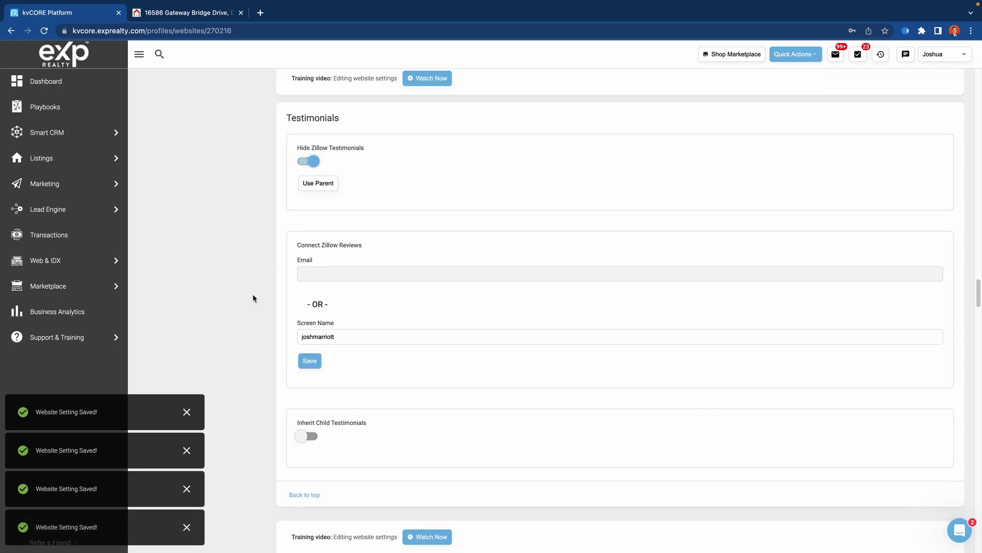
{"action": "left_click", "coordinate": [187, 414]}
{"action": "left_click", "coordinate": [188, 450]}
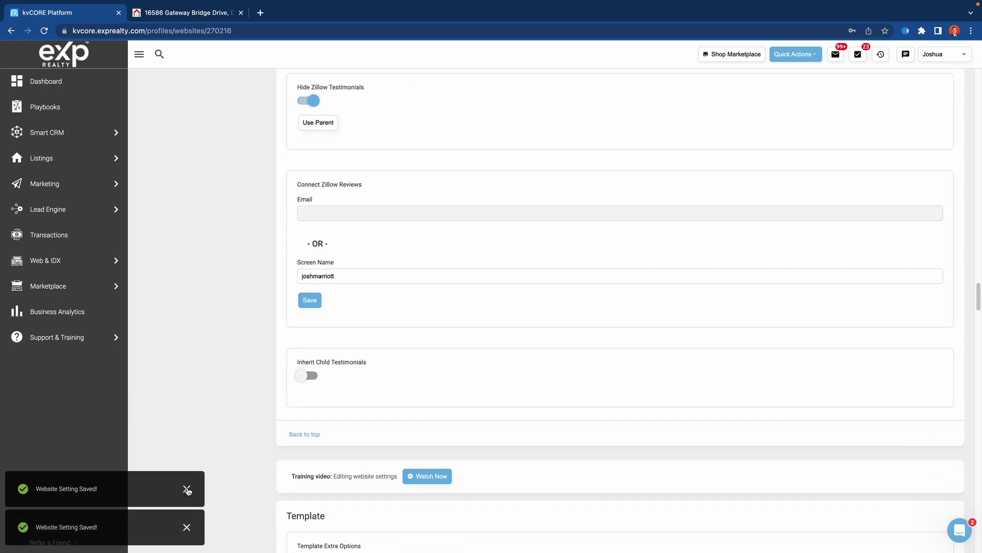
{"action": "left_click", "coordinate": [188, 488]}
{"action": "left_click", "coordinate": [187, 527]}
{"action": "scroll", "coordinate": [236, 341], "scroll_direction": "down", "scroll_amount": 5}
{"action": "scroll", "coordinate": [235, 342], "scroll_direction": "down", "scroll_amount": 10}
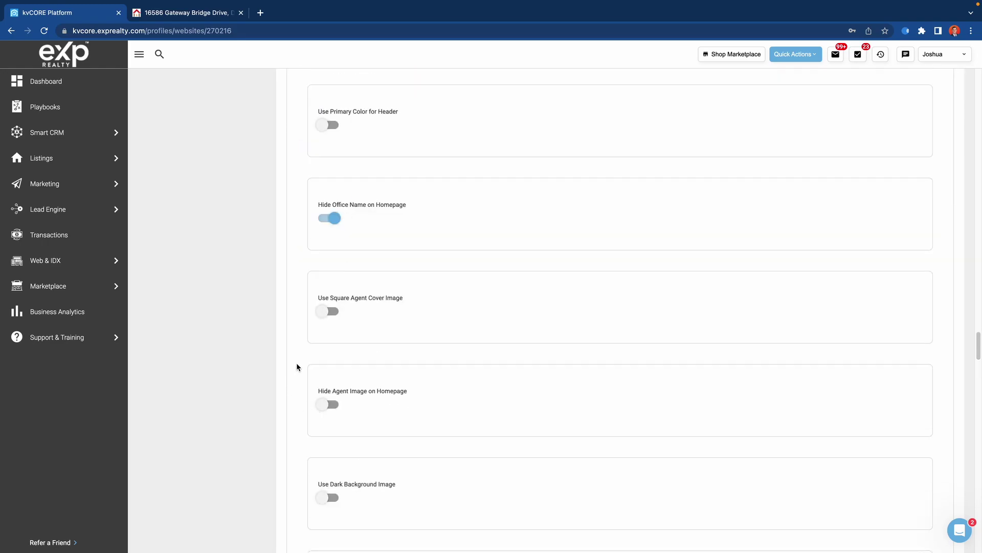
{"action": "scroll", "coordinate": [297, 367], "scroll_direction": "down", "scroll_amount": 6}
{"action": "scroll", "coordinate": [252, 355], "scroll_direction": "up", "scroll_amount": 2}
{"action": "scroll", "coordinate": [255, 357], "scroll_direction": "down", "scroll_amount": 1}
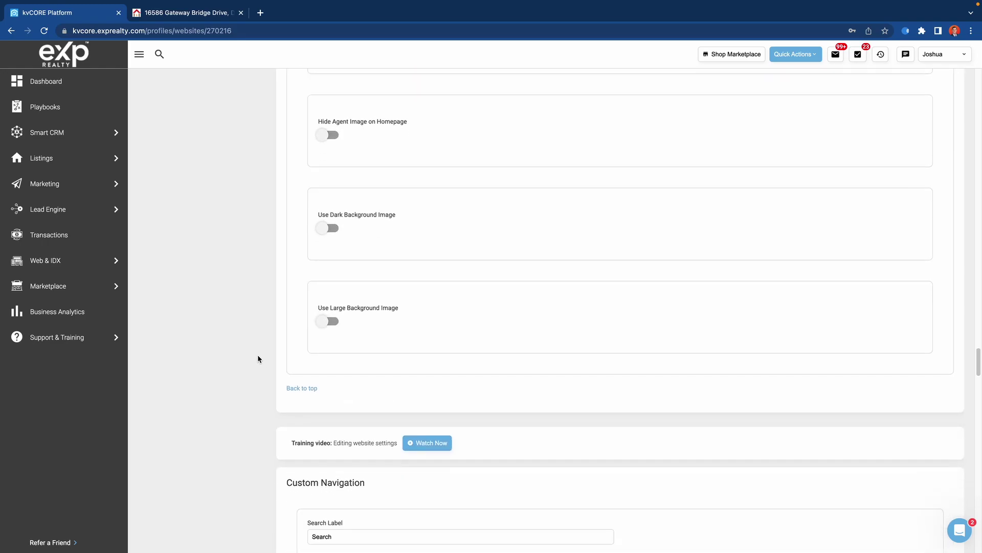
Review the Custom Navigation labels and reload the live site to see the OTHER menu
{"action": "scroll", "coordinate": [264, 363], "scroll_direction": "down", "scroll_amount": 7}
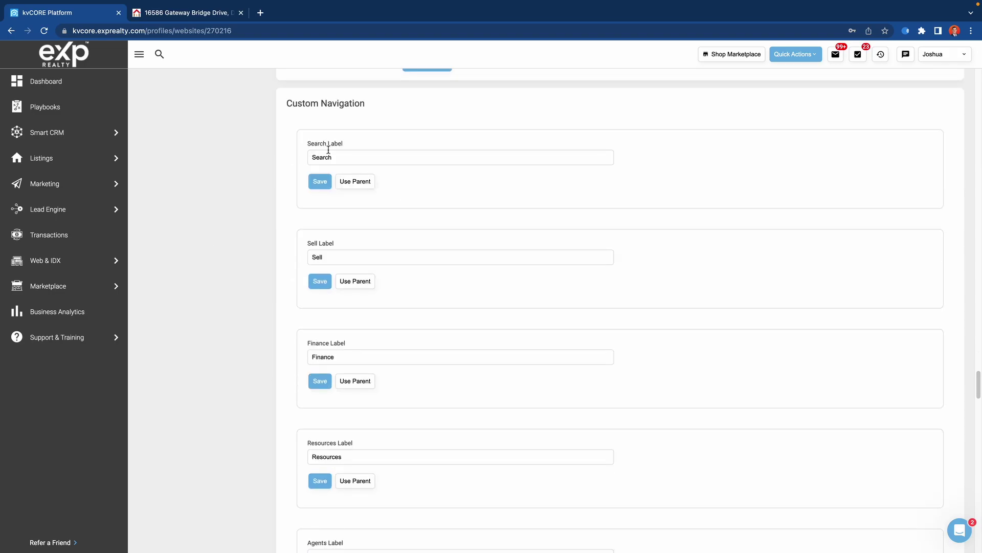
{"action": "scroll", "coordinate": [283, 302], "scroll_direction": "down", "scroll_amount": 5}
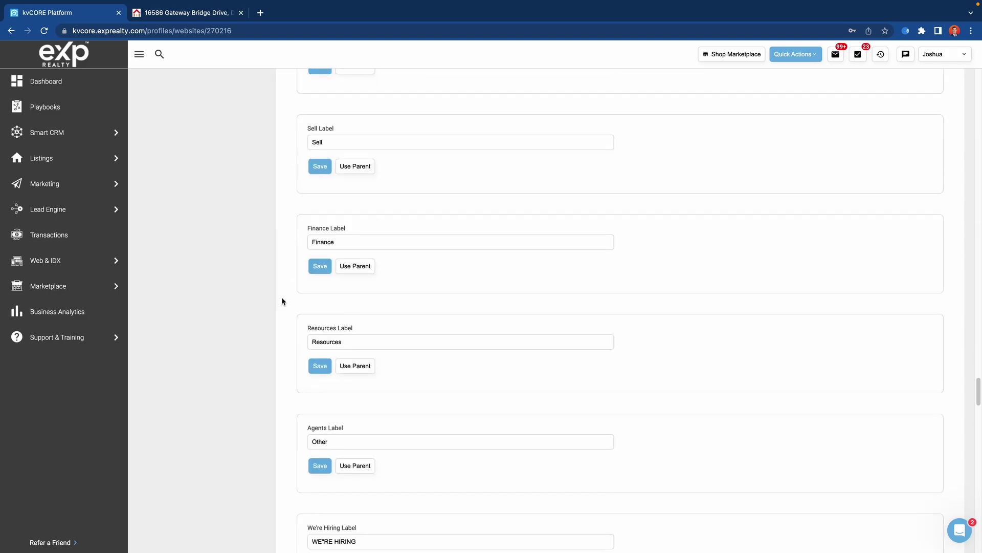
{"action": "left_click", "coordinate": [197, 12]}
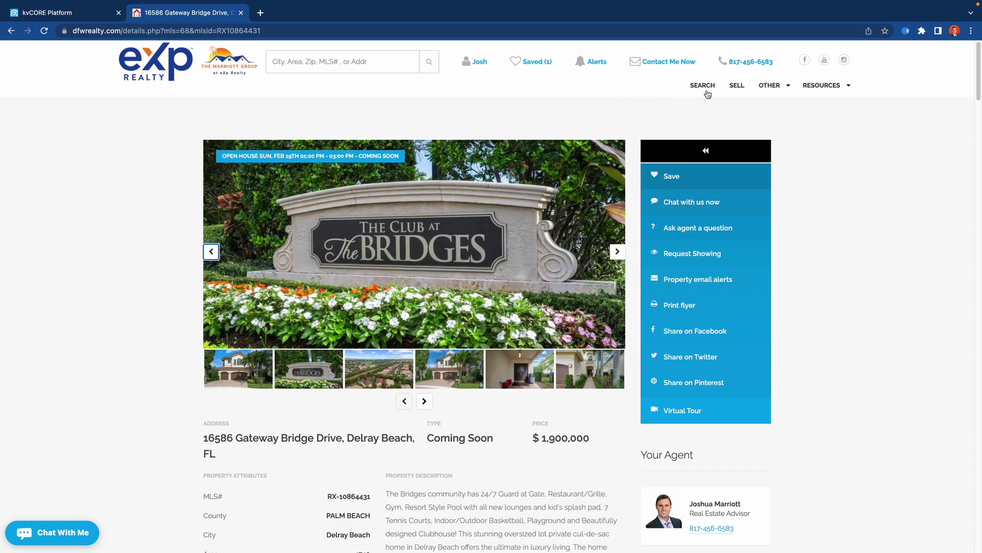
{"action": "mouse_move", "coordinate": [773, 89]}
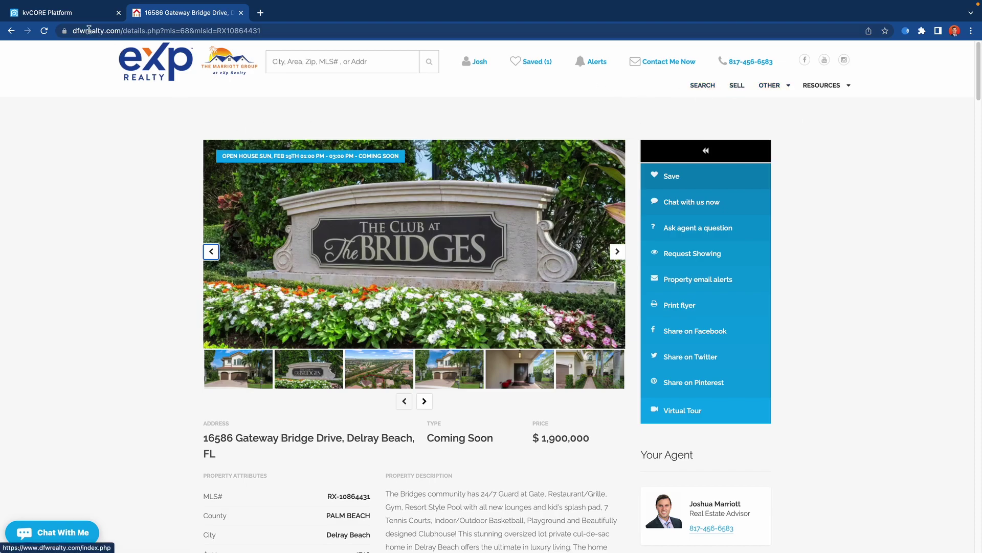
{"action": "key", "text": "super+r"}
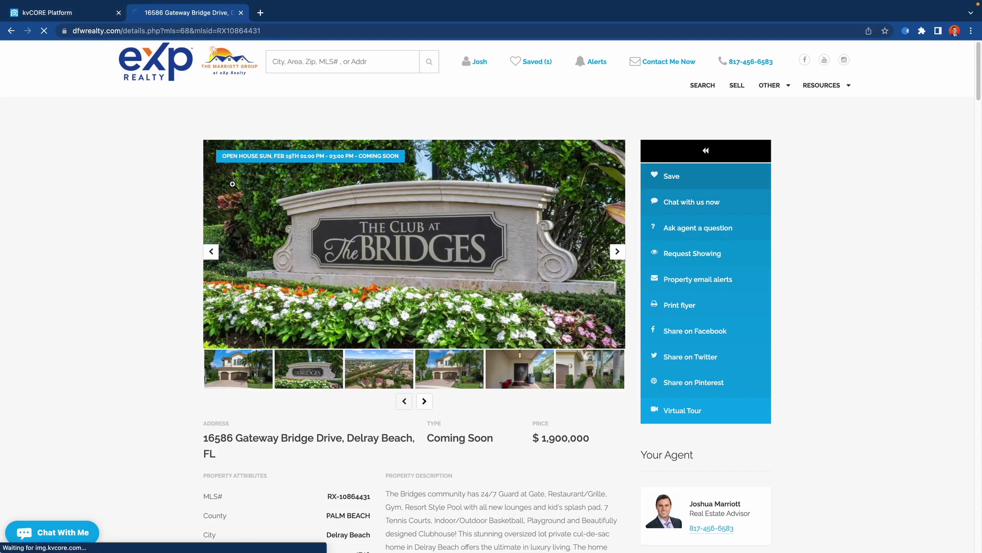
{"action": "left_click", "coordinate": [89, 18]}
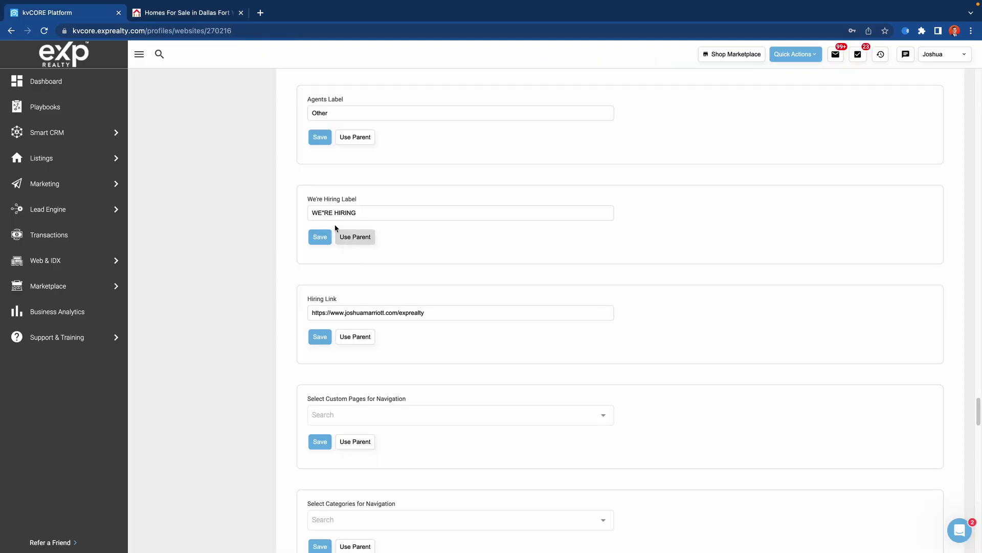
Inspect the WE'RE HIRING label and link unchanged against the live menu, then reach Listing Carousels
{"action": "left_click", "coordinate": [441, 316]}
{"action": "key", "text": "super+a"}
{"action": "left_click", "coordinate": [262, 311]}
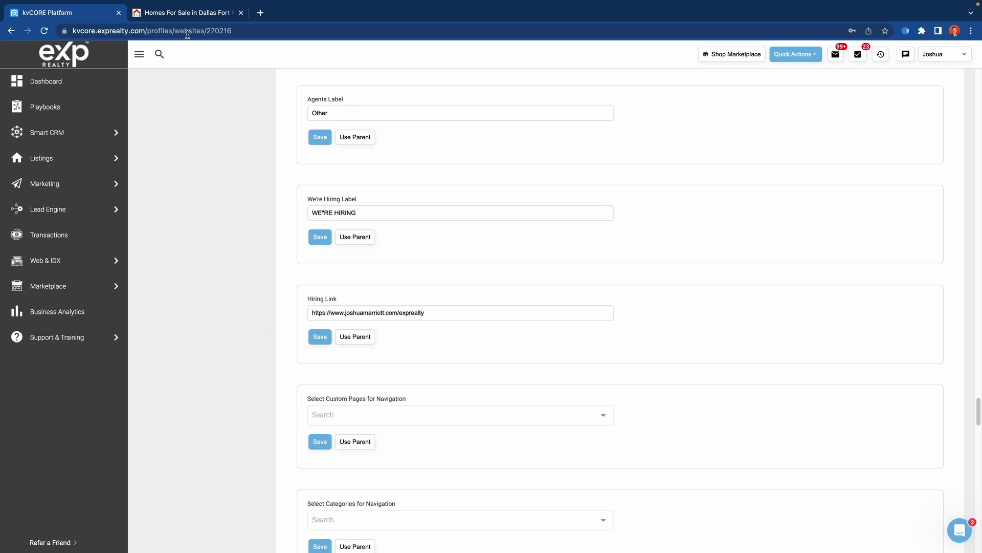
{"action": "left_click", "coordinate": [185, 17]}
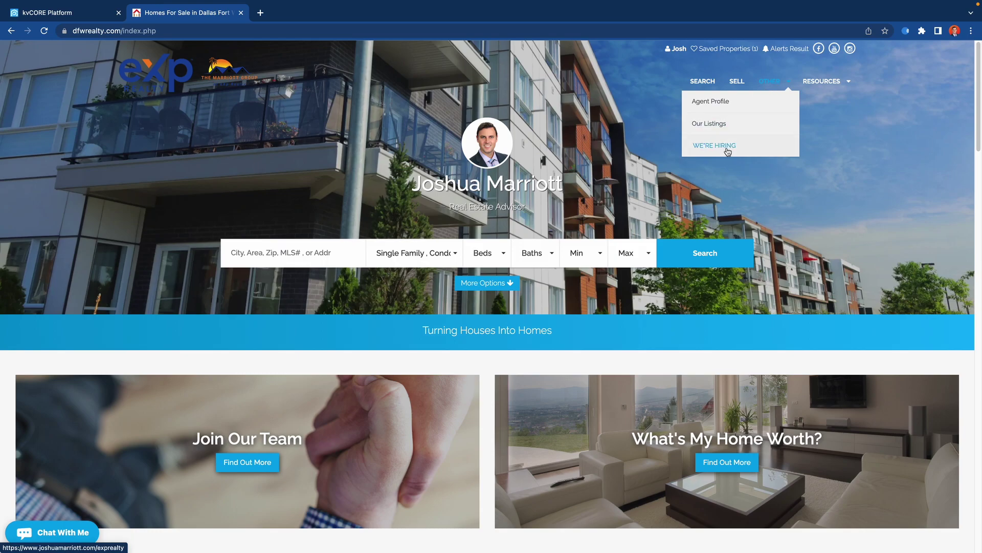
{"action": "left_click", "coordinate": [90, 19]}
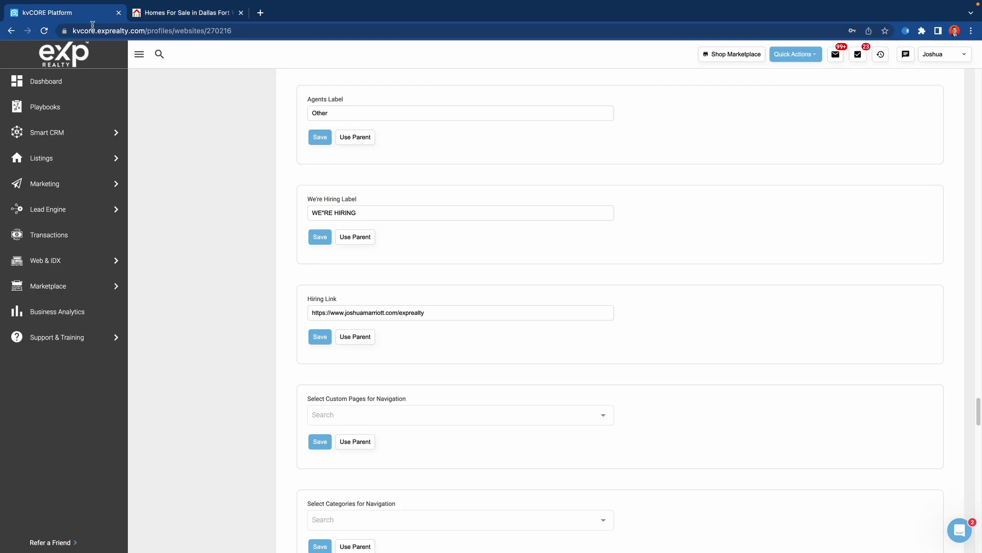
{"action": "left_click", "coordinate": [326, 215]}
{"action": "left_click_drag", "start_coordinate": [425, 313], "coordinate": [287, 313]}
{"action": "left_click", "coordinate": [266, 307]}
{"action": "scroll", "coordinate": [259, 314], "scroll_direction": "down", "scroll_amount": 6}
{"action": "scroll", "coordinate": [265, 310], "scroll_direction": "up", "scroll_amount": 3}
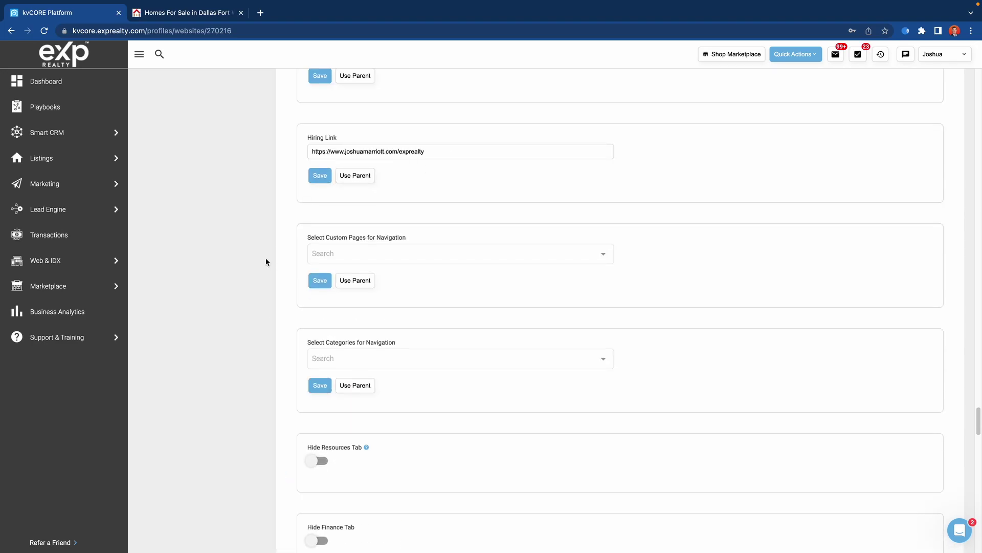
{"action": "scroll", "coordinate": [266, 257], "scroll_direction": "down", "scroll_amount": 5}
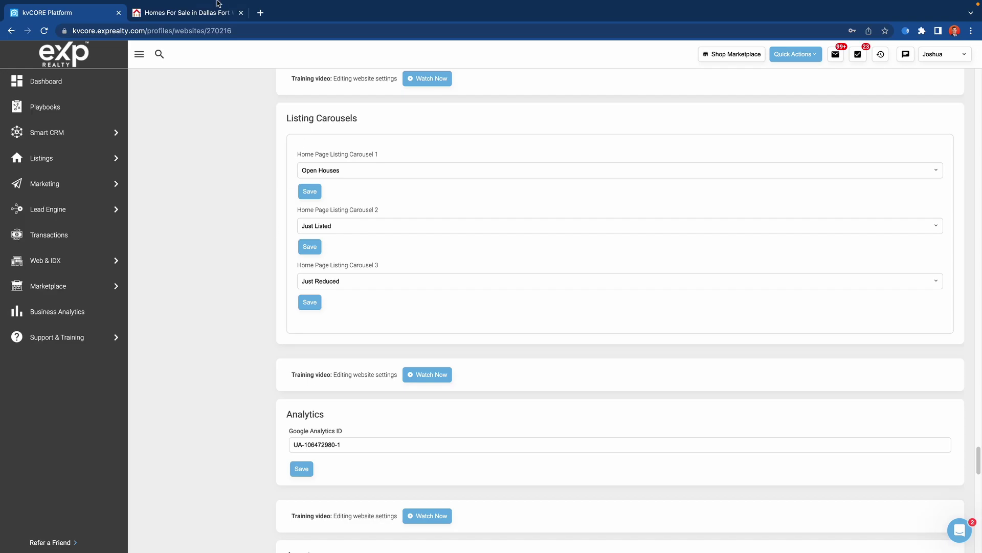
On the live homepage, page through the Open Houses carousel
{"action": "left_click", "coordinate": [203, 14]}
{"action": "scroll", "coordinate": [352, 279], "scroll_direction": "down", "scroll_amount": 5}
{"action": "scroll", "coordinate": [351, 279], "scroll_direction": "down", "scroll_amount": 5}
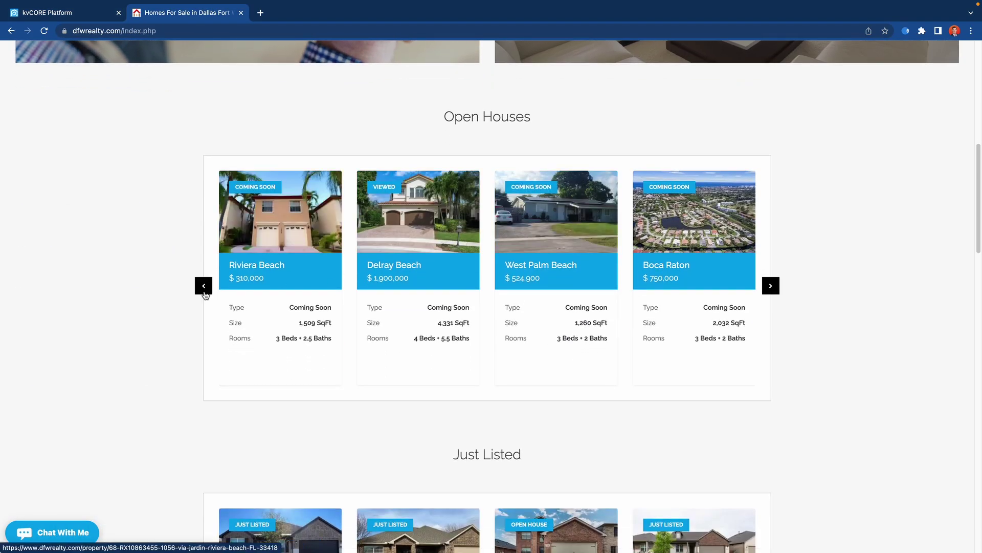
{"action": "scroll", "coordinate": [185, 302], "scroll_direction": "down", "scroll_amount": 10}
{"action": "scroll", "coordinate": [193, 303], "scroll_direction": "up", "scroll_amount": 7}
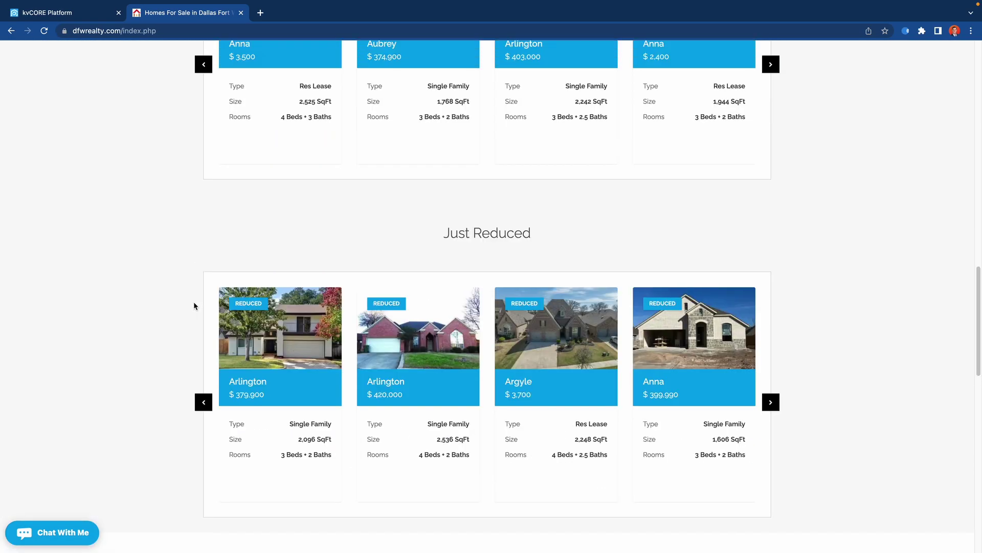
{"action": "scroll", "coordinate": [674, 348], "scroll_direction": "up", "scroll_amount": 10}
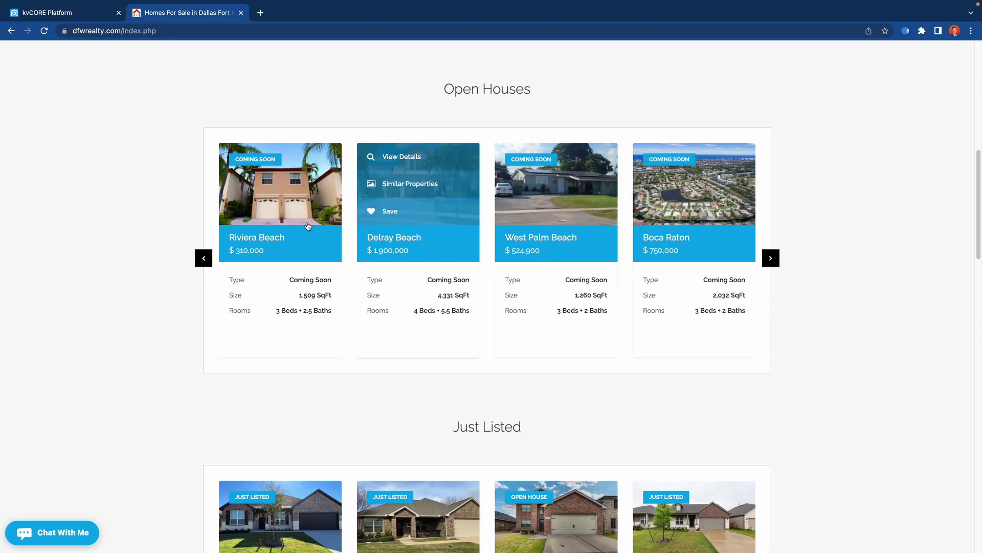
{"action": "left_click", "coordinate": [770, 257]}
{"action": "left_click", "coordinate": [770, 256]}
{"action": "left_click", "coordinate": [770, 257]}
Page through the Just Listed carousel's properties
{"action": "scroll", "coordinate": [786, 317], "scroll_direction": "down", "scroll_amount": 1}
{"action": "scroll", "coordinate": [784, 311], "scroll_direction": "down", "scroll_amount": 7}
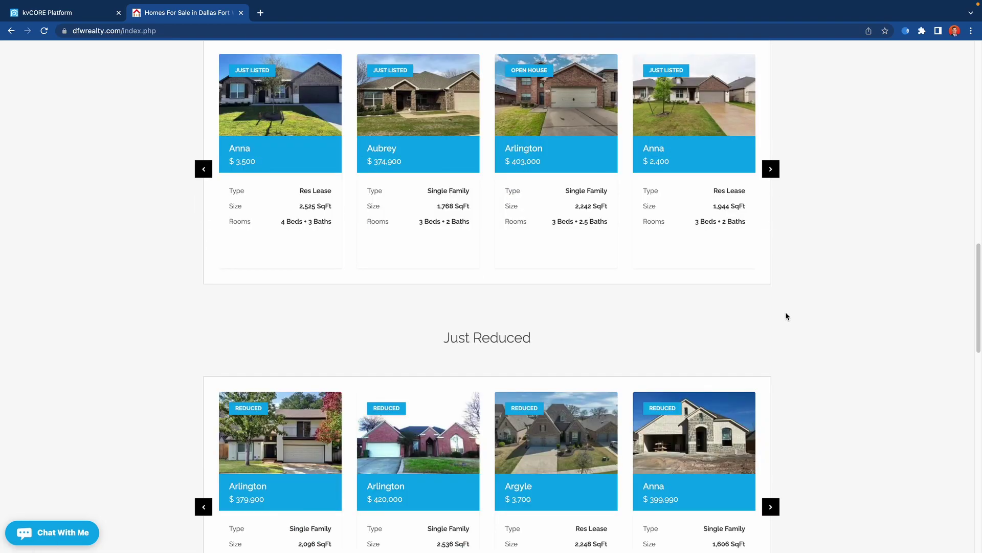
{"action": "scroll", "coordinate": [780, 271], "scroll_direction": "up", "scroll_amount": 2}
{"action": "left_click", "coordinate": [773, 263]}
{"action": "left_click", "coordinate": [773, 264]}
{"action": "left_click", "coordinate": [772, 261]}
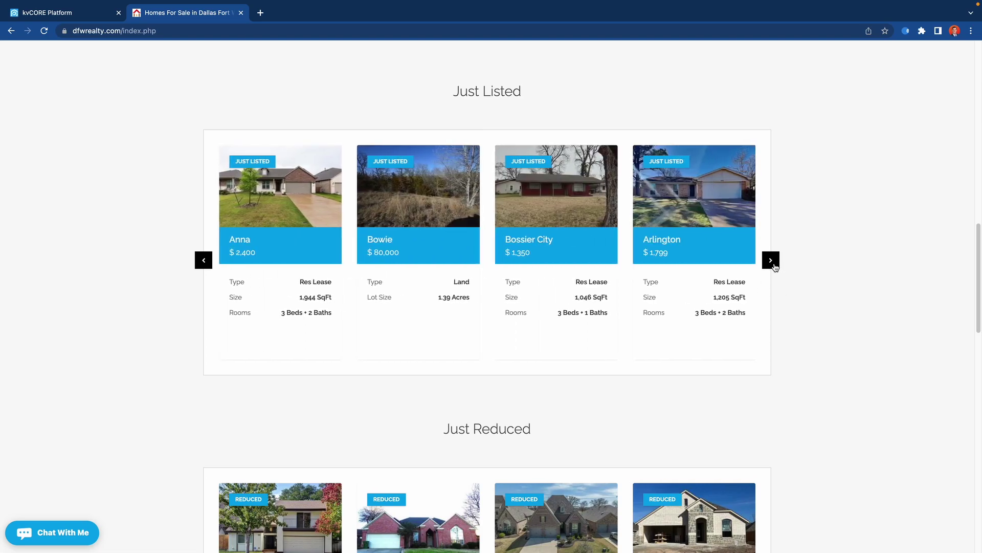
{"action": "left_click", "coordinate": [771, 261]}
Page through the Just Reduced carousel's listings
{"action": "scroll", "coordinate": [800, 314], "scroll_direction": "down", "scroll_amount": 3}
{"action": "scroll", "coordinate": [801, 316], "scroll_direction": "down", "scroll_amount": 5}
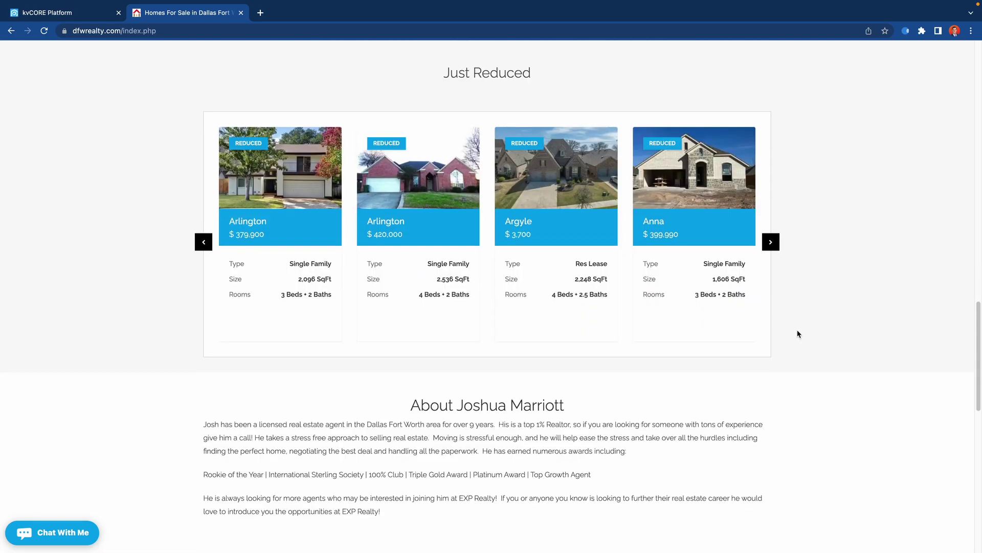
{"action": "left_click", "coordinate": [772, 245]}
{"action": "left_click", "coordinate": [771, 244]}
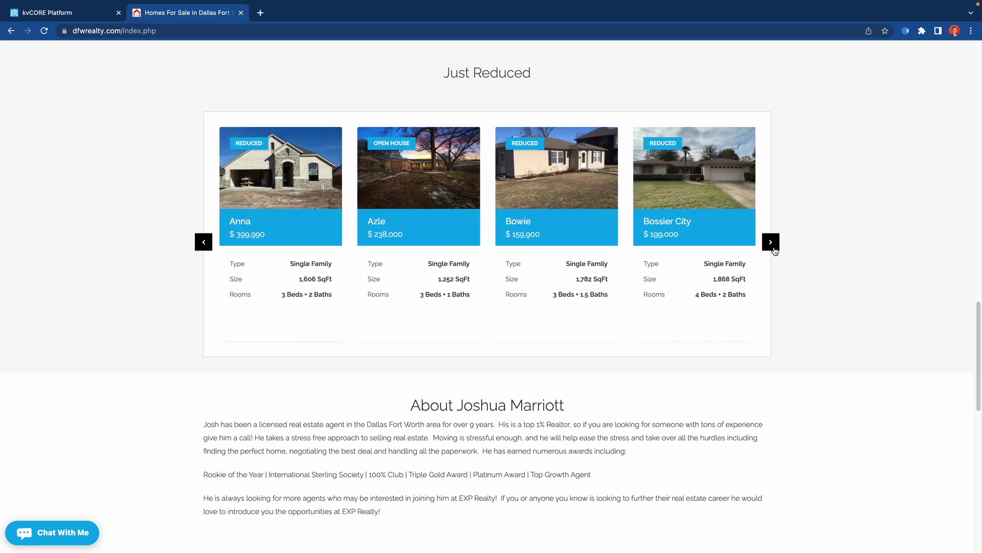
{"action": "left_click", "coordinate": [772, 244]}
{"action": "left_click", "coordinate": [772, 244]}
Check the Carousel 1 choices unchanged, then review the Listings settings: all property types, Popularity sort, Map display
{"action": "left_click", "coordinate": [86, 18]}
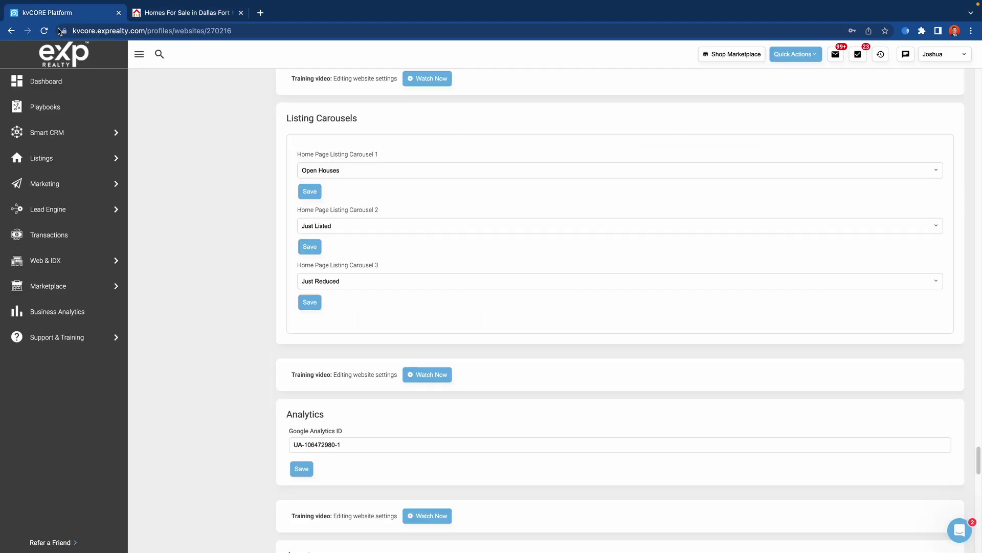
{"action": "left_click", "coordinate": [345, 173]}
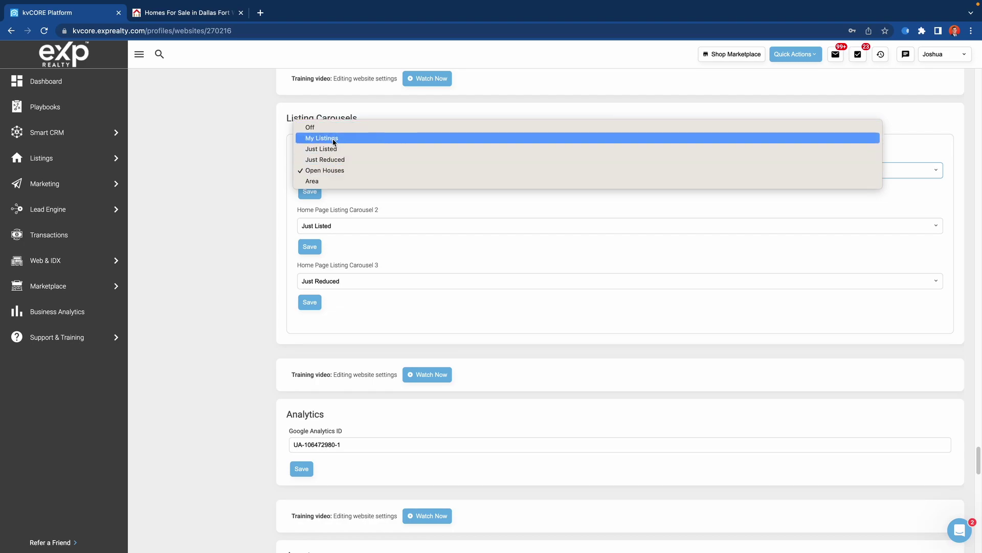
{"action": "left_click", "coordinate": [265, 182]}
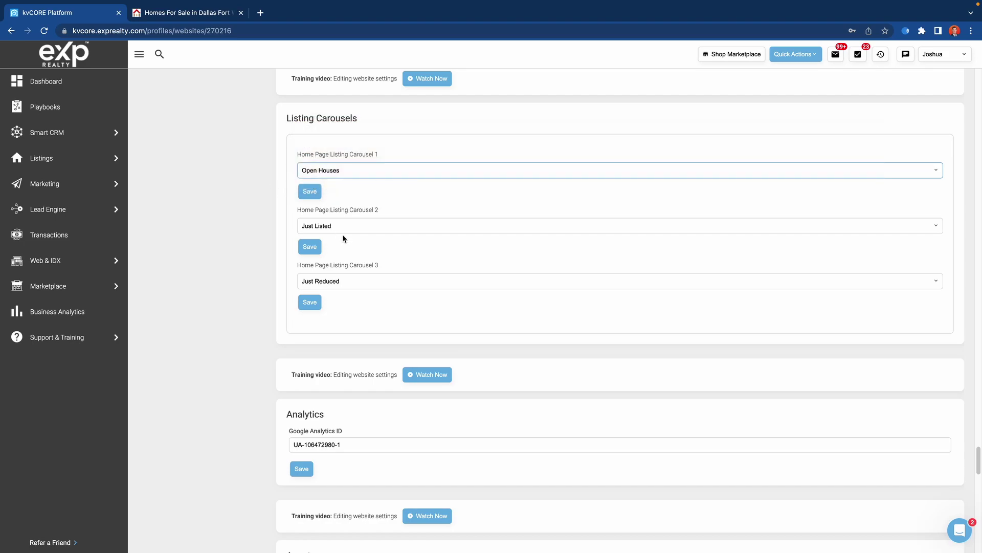
{"action": "scroll", "coordinate": [263, 302], "scroll_direction": "down", "scroll_amount": 10}
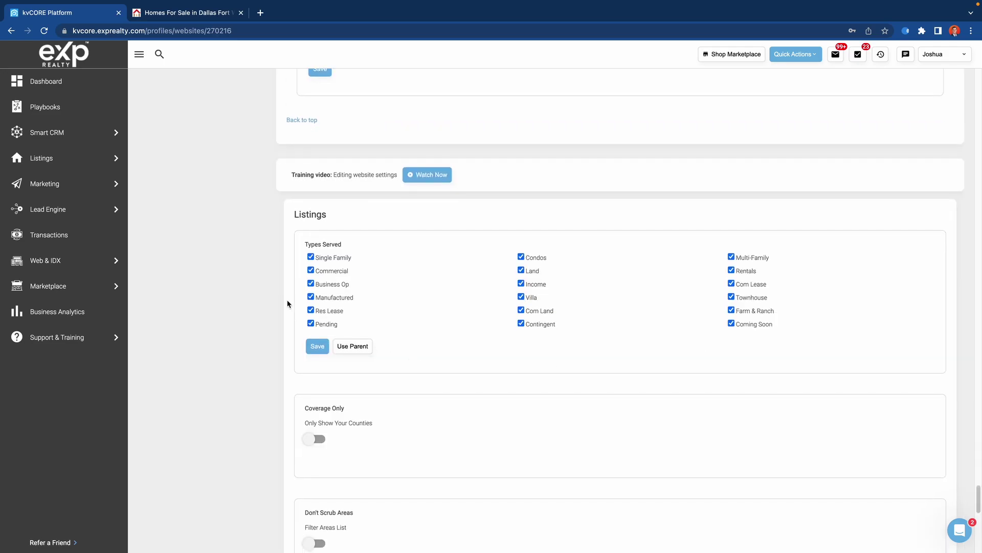
{"action": "scroll", "coordinate": [279, 302], "scroll_direction": "down", "scroll_amount": 6}
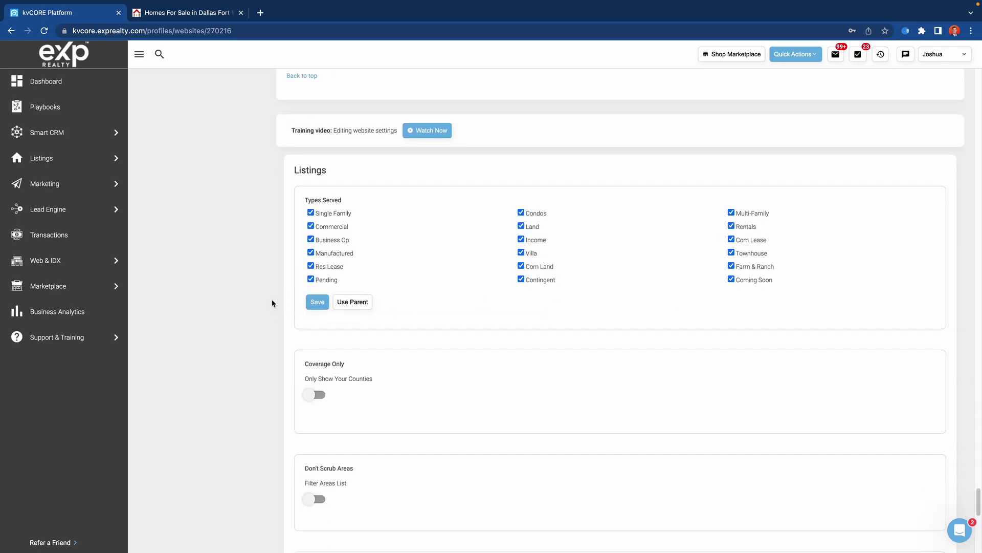
{"action": "scroll", "coordinate": [273, 299], "scroll_direction": "down", "scroll_amount": 6}
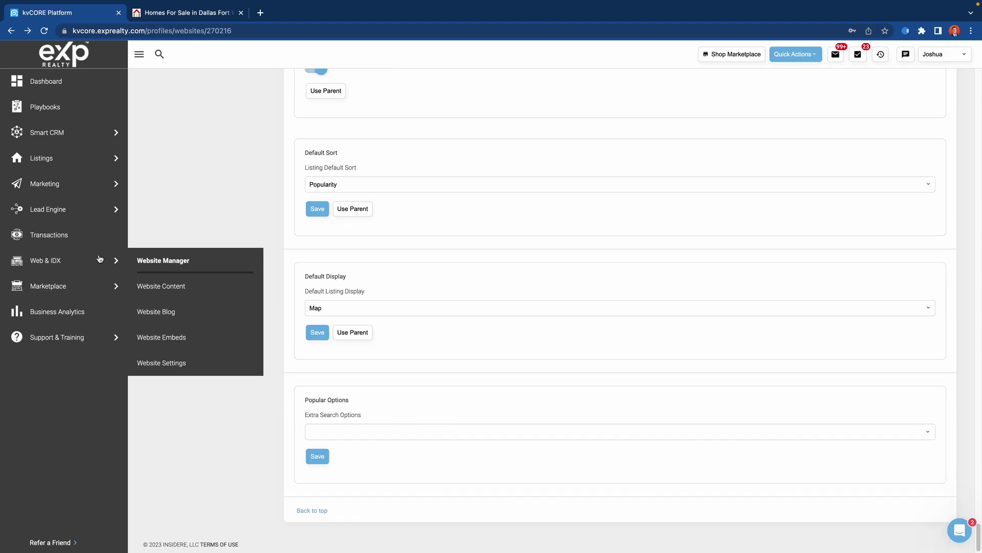
Open the homepage Widgets list and compare the Home Worth widget with the live site's home valuation page
{"action": "left_click", "coordinate": [53, 264]}
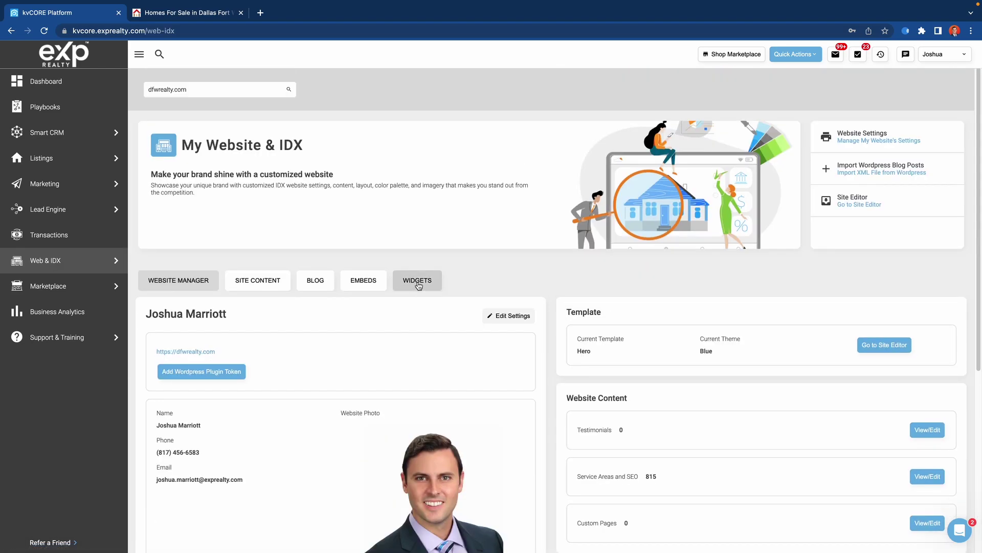
{"action": "left_click", "coordinate": [418, 282]}
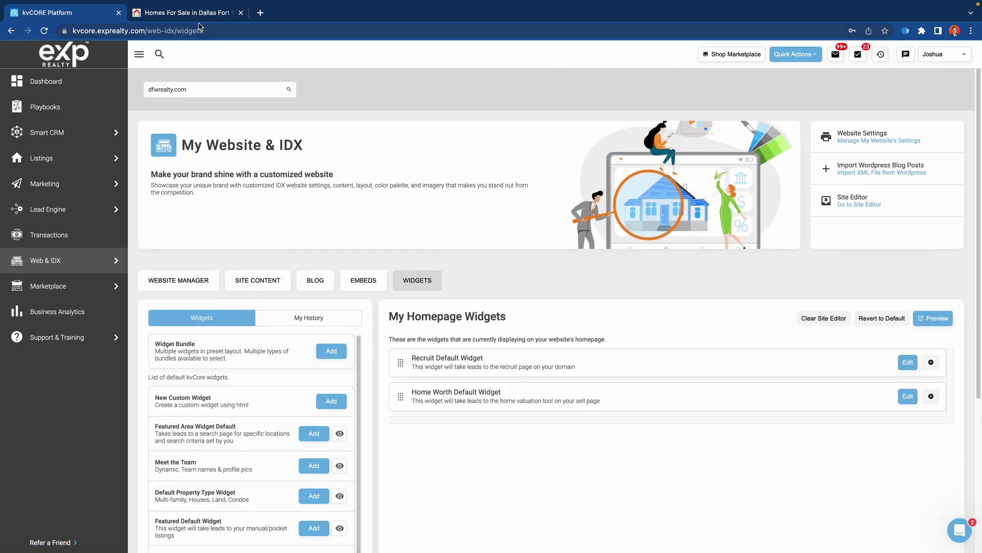
{"action": "left_click", "coordinate": [198, 13]}
{"action": "scroll", "coordinate": [397, 292], "scroll_direction": "up", "scroll_amount": 10}
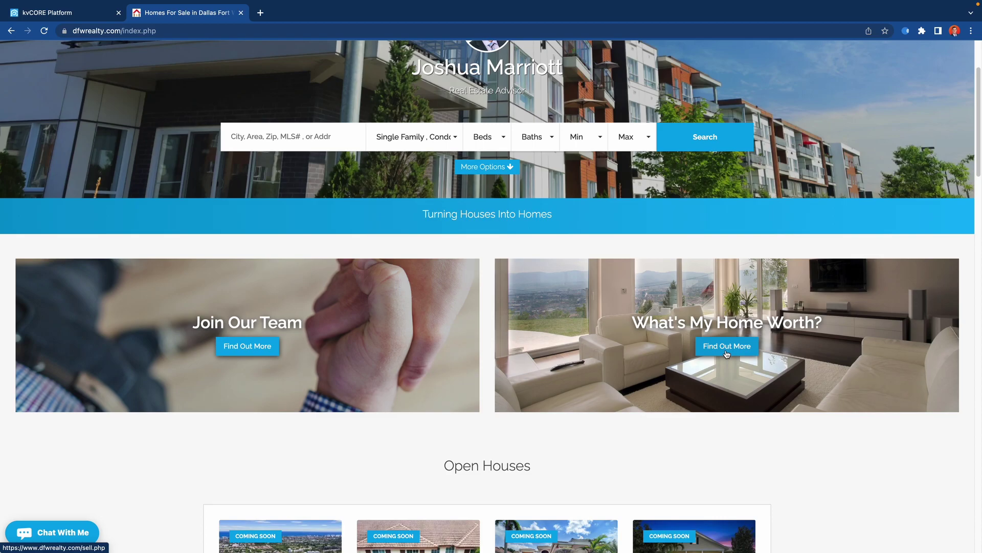
{"action": "left_click", "coordinate": [727, 347]}
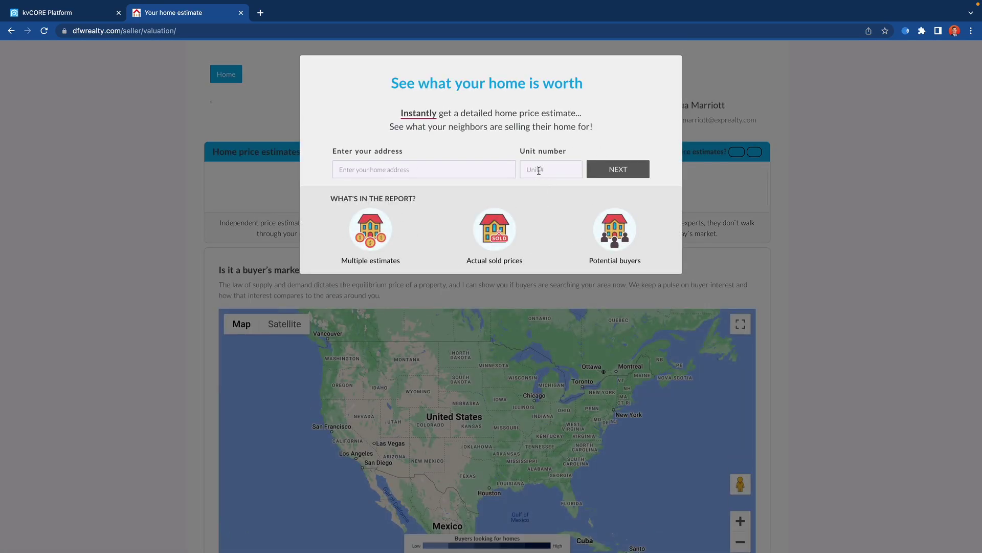
{"action": "left_click", "coordinate": [98, 16]}
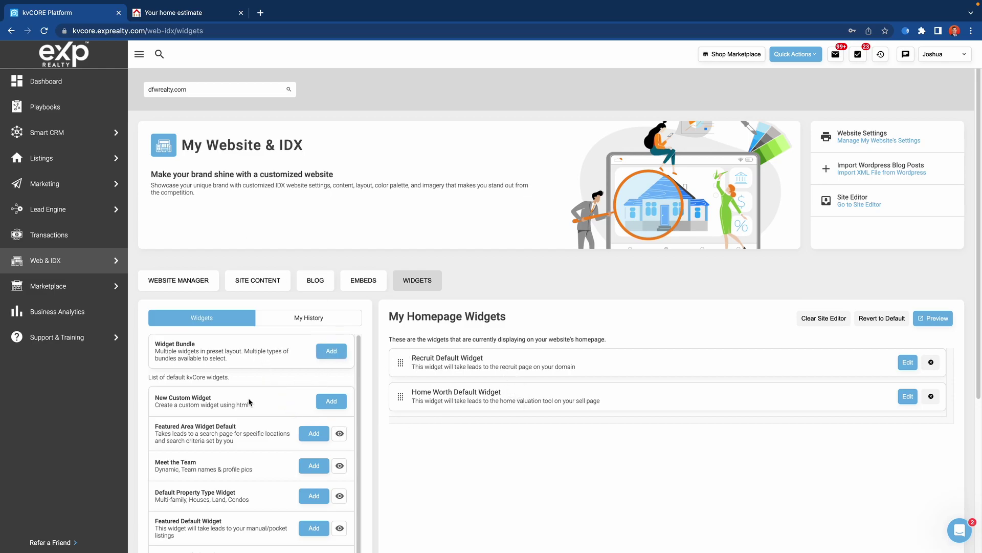
Preview the Featured Area Widget Default and the Default Property Type Widget
{"action": "scroll", "coordinate": [256, 399], "scroll_direction": "down", "scroll_amount": 1}
{"action": "scroll", "coordinate": [244, 436], "scroll_direction": "down", "scroll_amount": 1}
{"action": "scroll", "coordinate": [244, 436], "scroll_direction": "down", "scroll_amount": 2}
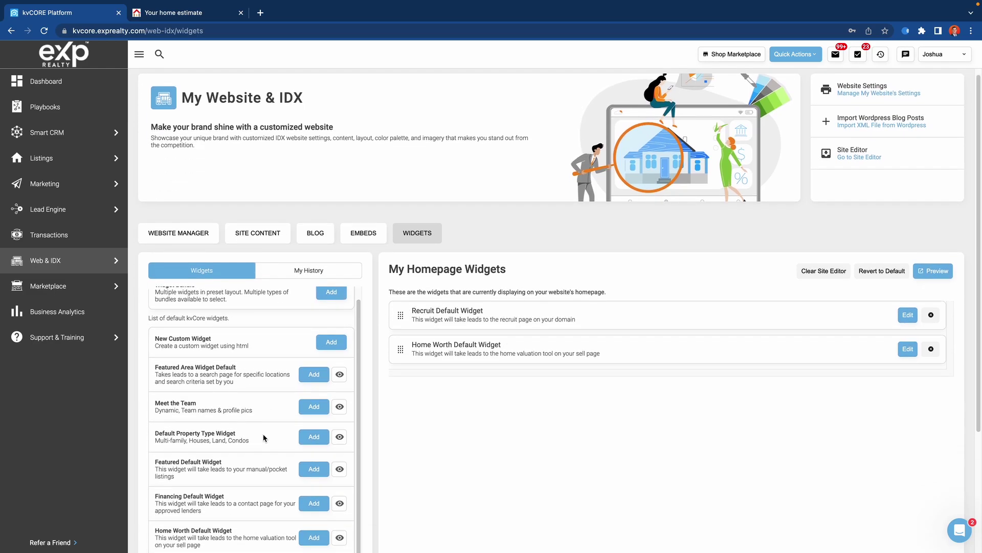
{"action": "left_click", "coordinate": [339, 326]}
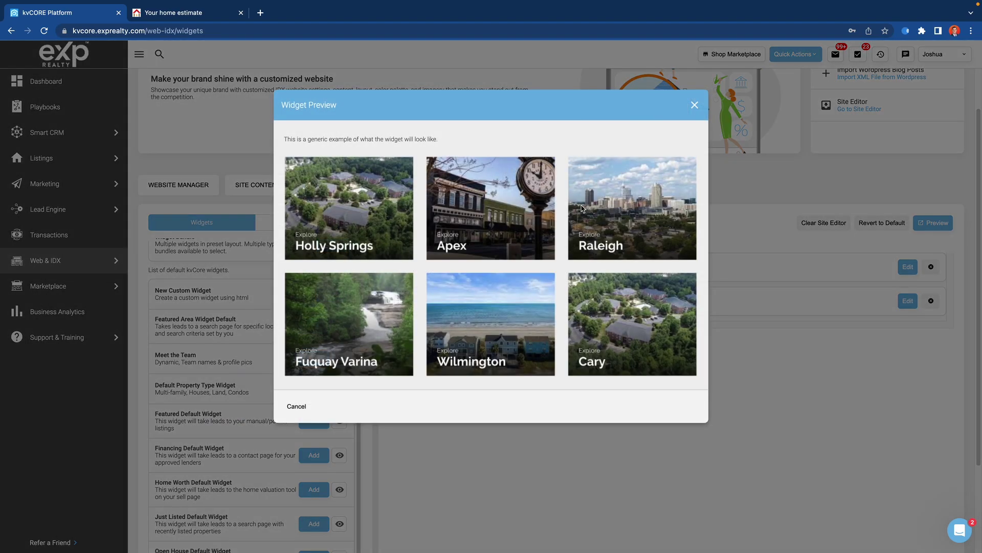
{"action": "left_click", "coordinate": [695, 105]}
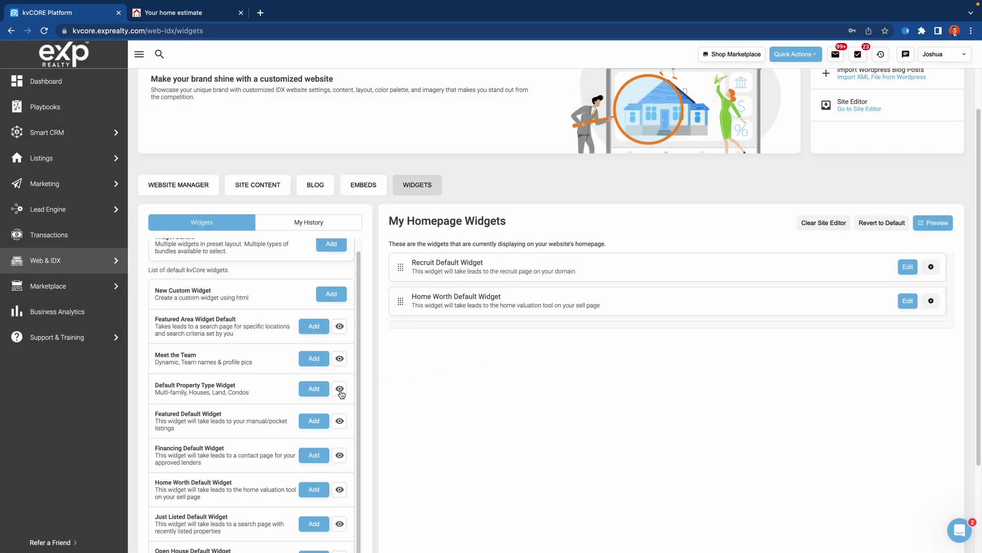
{"action": "left_click", "coordinate": [339, 390]}
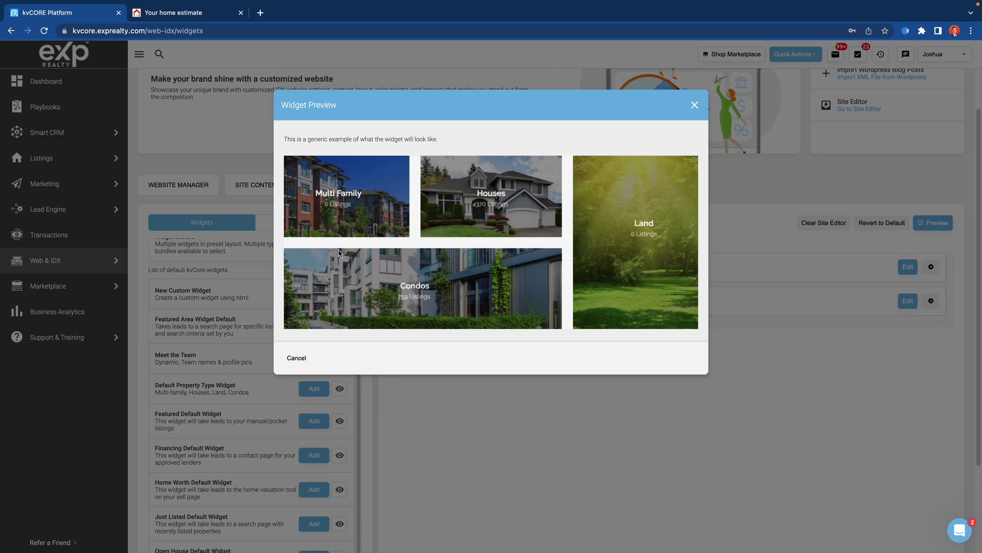
{"action": "left_click", "coordinate": [695, 108]}
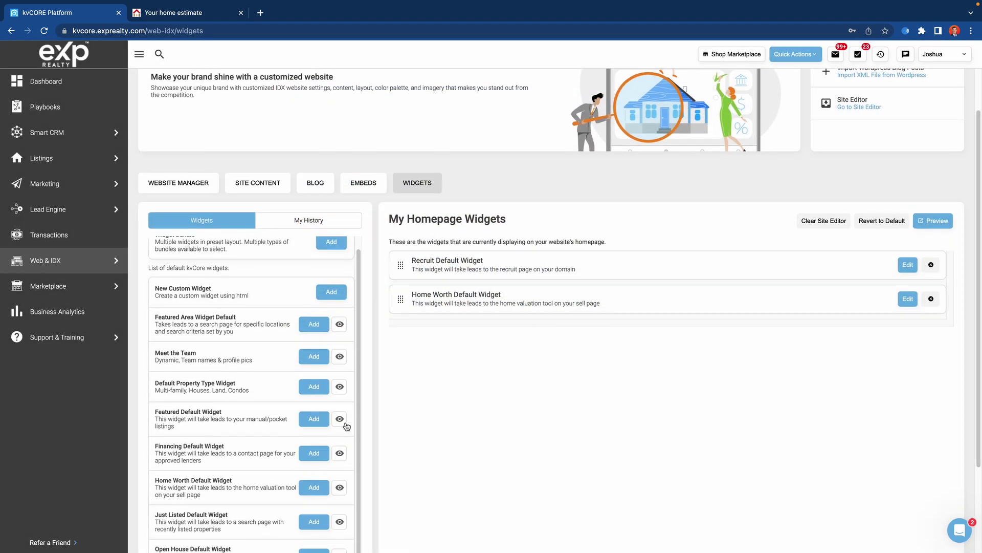
Preview the Just Listed Default Widget, then open the Home Worth Default Widget's HTML
{"action": "scroll", "coordinate": [340, 430], "scroll_direction": "down", "scroll_amount": 3}
{"action": "left_click", "coordinate": [340, 401]}
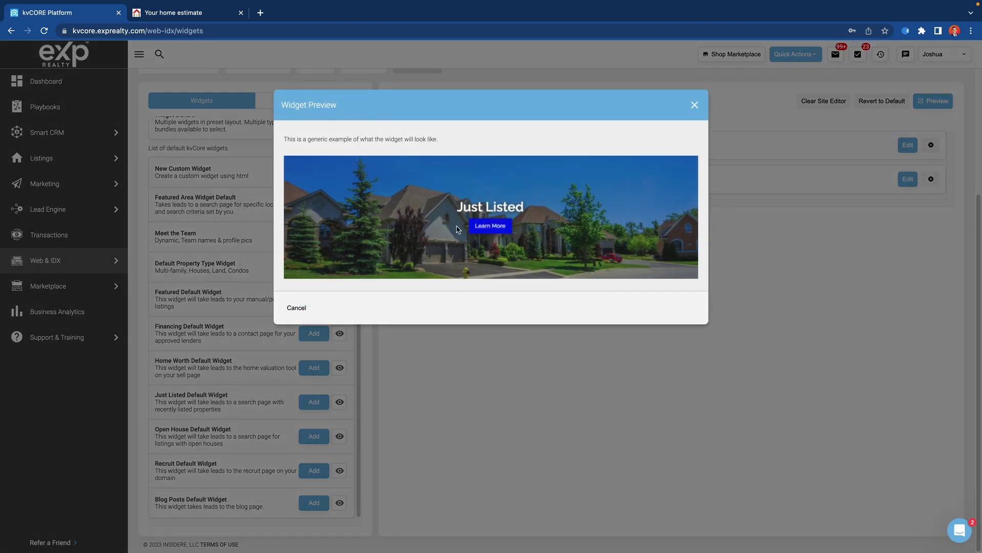
{"action": "left_click", "coordinate": [688, 106]}
{"action": "scroll", "coordinate": [563, 271], "scroll_direction": "up", "scroll_amount": 4}
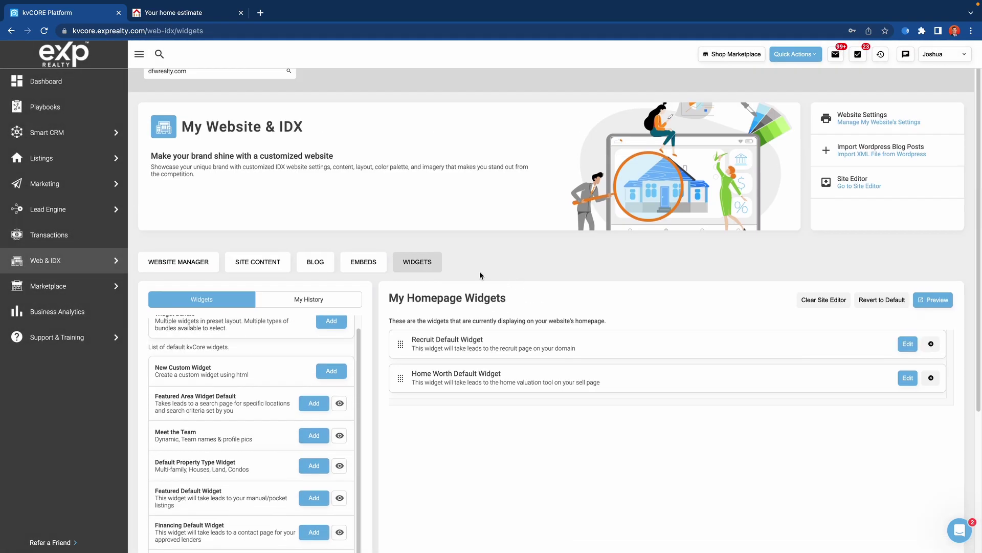
{"action": "left_click", "coordinate": [908, 378]}
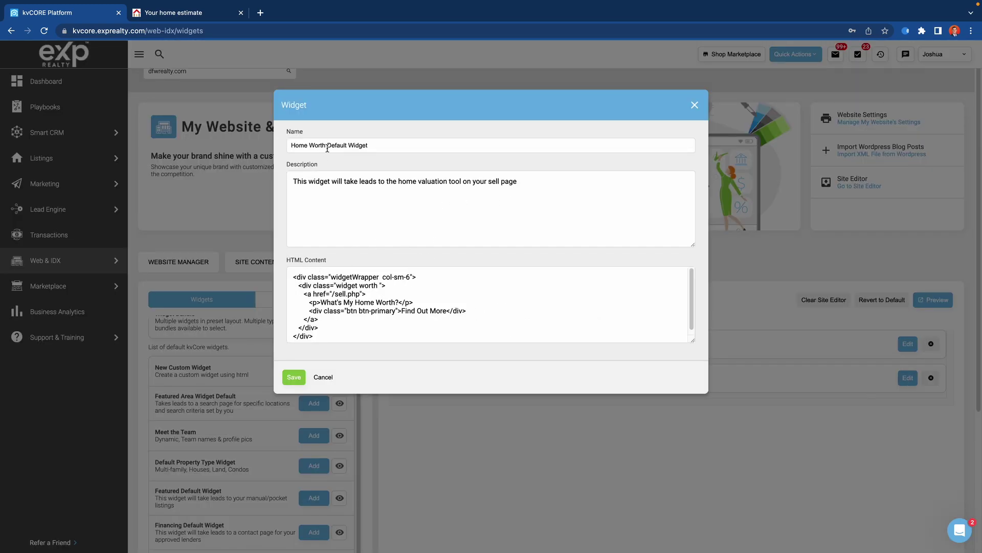
Close the Home Worth editor unsaved and go back from the home estimate page to dfwrealty.com's homepage
{"action": "left_click", "coordinate": [695, 106]}
{"action": "left_click", "coordinate": [218, 15]}
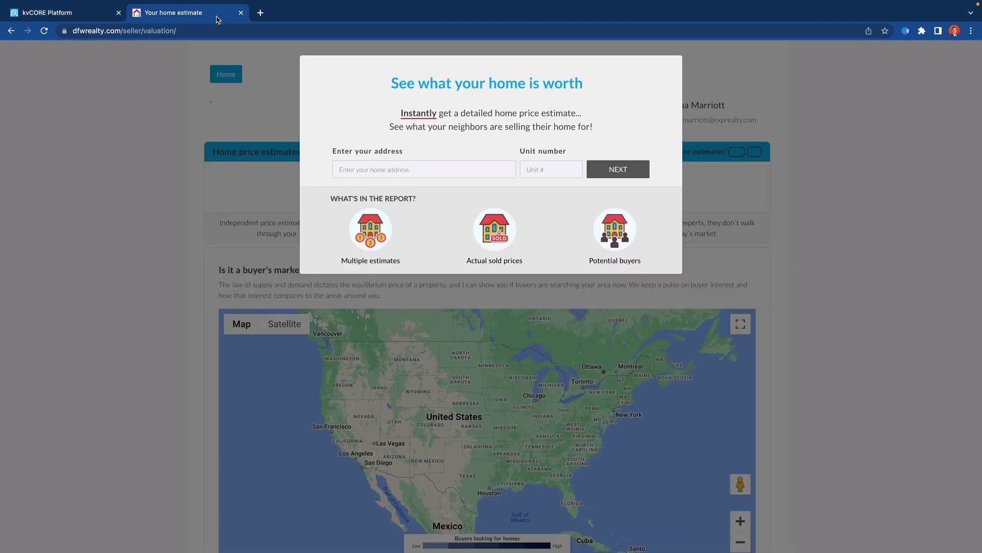
{"action": "left_click", "coordinate": [10, 30]}
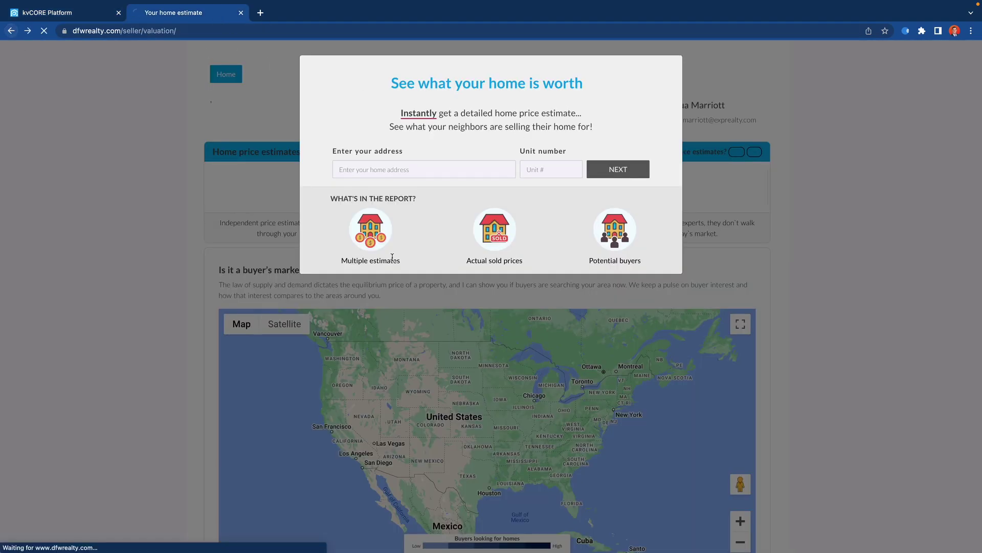